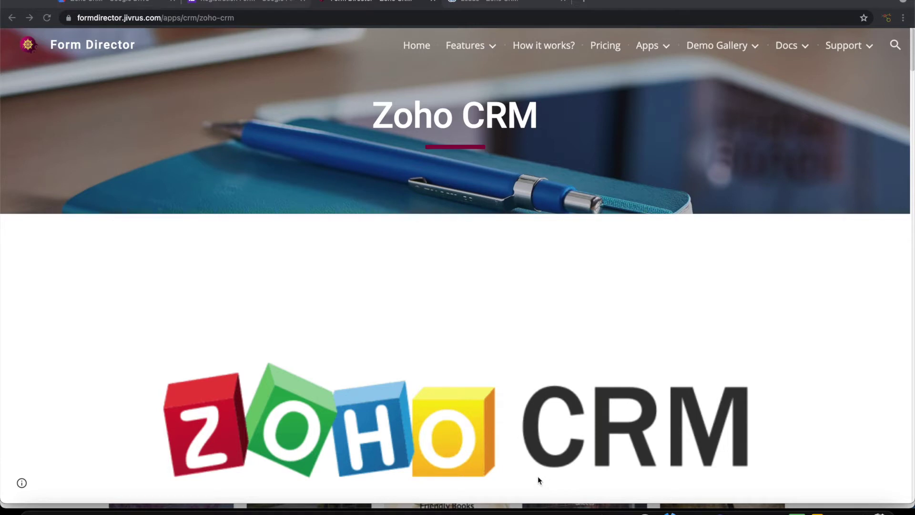
# Switch from the Form Director Zoho CRM page to the Registration Form in Google Forms
pyautogui.click(245, 4)
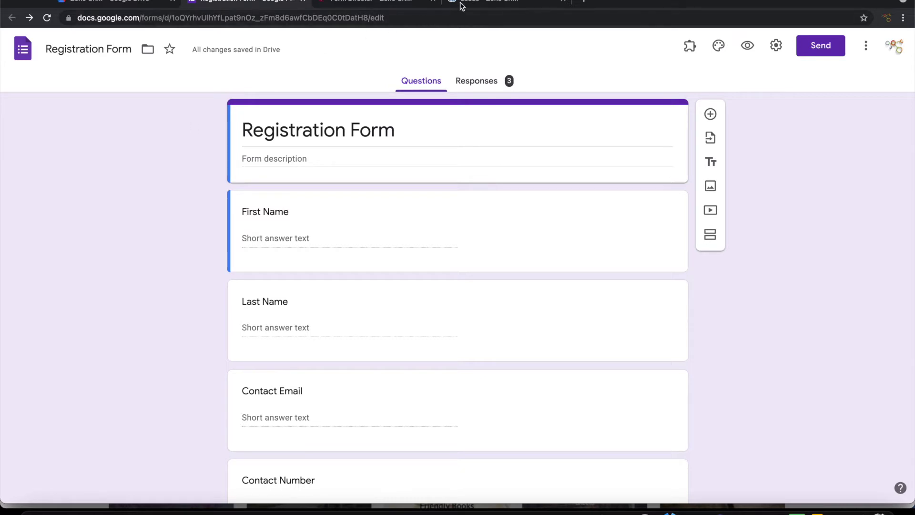
# Switch to the Zoho CRM Leads list showing 135 records
pyautogui.click(482, 2)
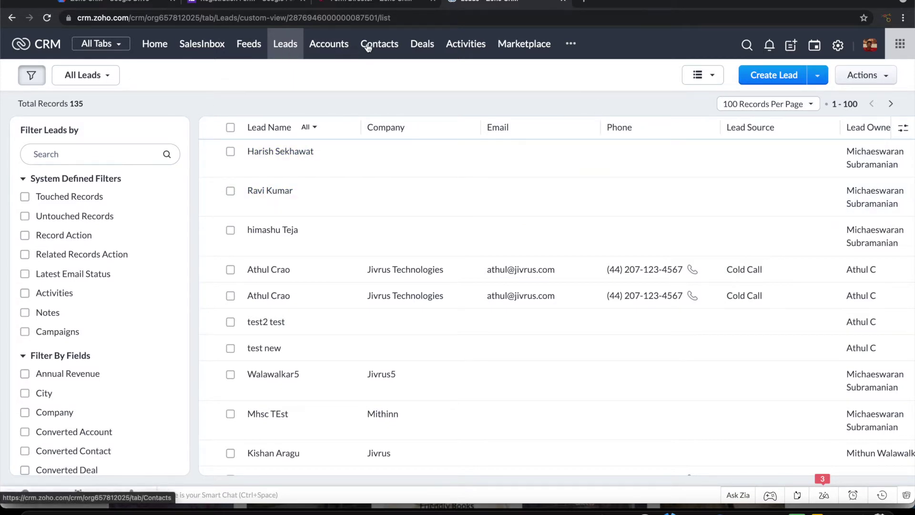
# Check Zoho CRM's 2-record Contacts list, then return to the Registration Form
pyautogui.click(368, 46)
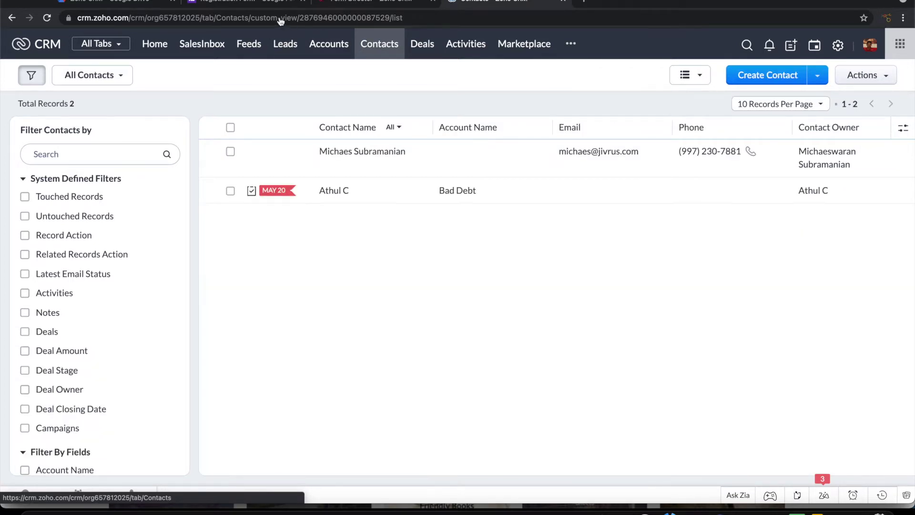
pyautogui.click(256, 3)
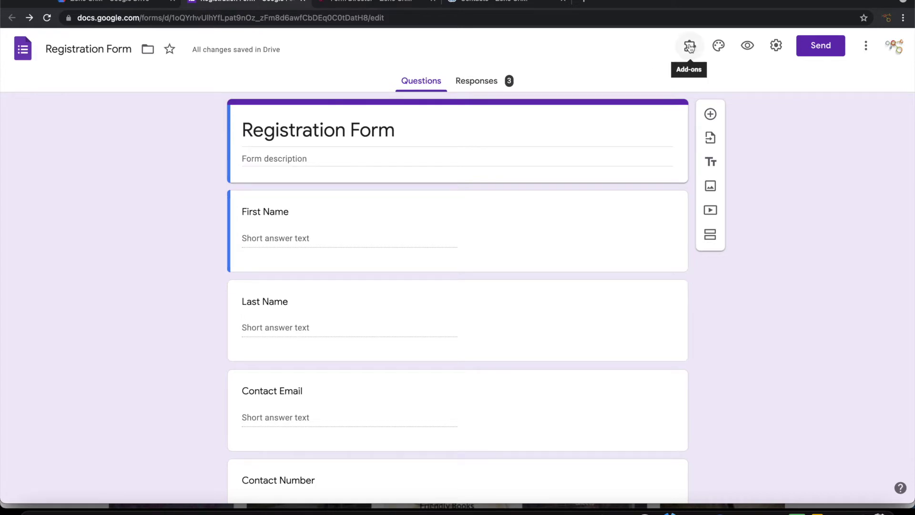
# Open the Form Director add-on's Setup sidebar from the form's add-ons list
pyautogui.click(690, 46)
pyautogui.click(710, 107)
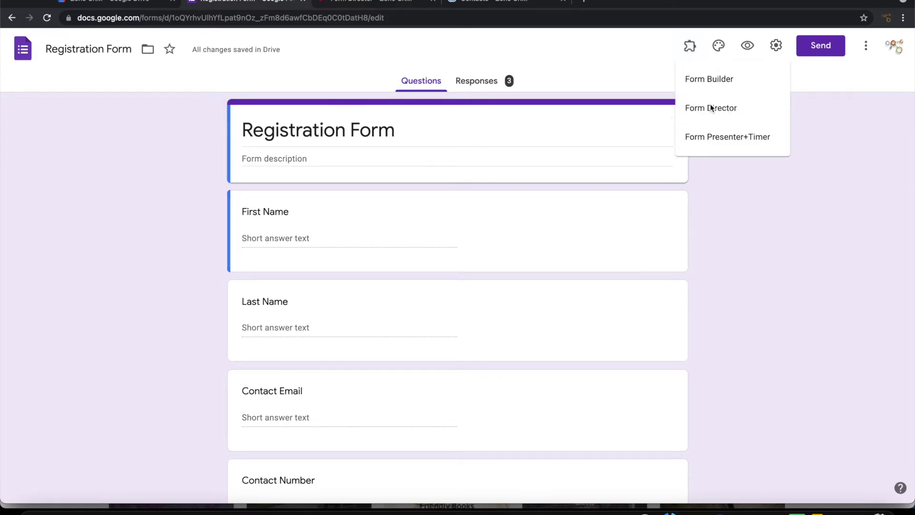
pyautogui.click(435, 99)
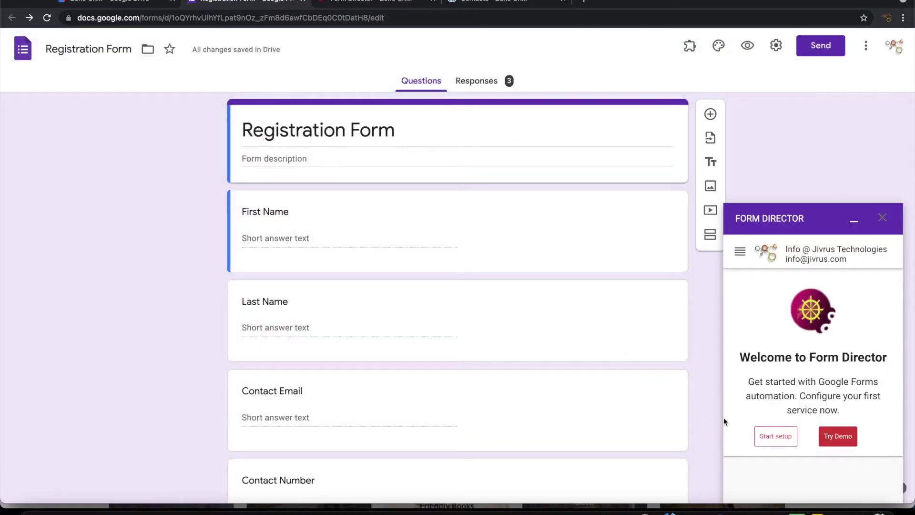
# Start the first service, searching 'Zo' and choosing Zoho CRM as its app
pyautogui.click(770, 436)
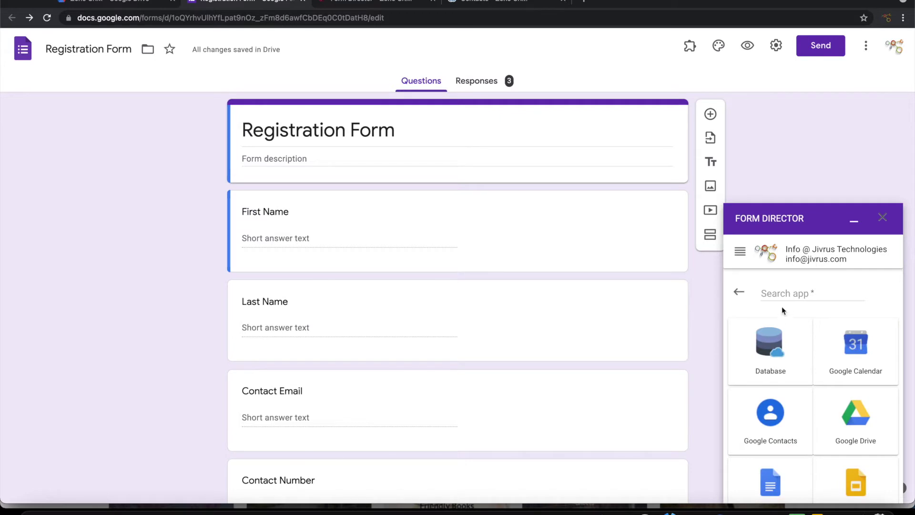
pyautogui.click(781, 294)
pyautogui.write('Zoh')
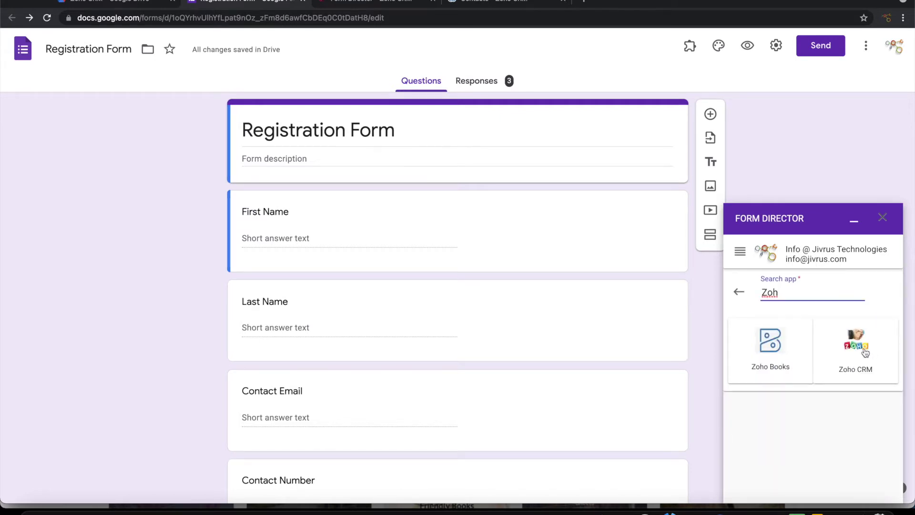
pyautogui.click(866, 351)
pyautogui.scroll(-4, 833, 351)
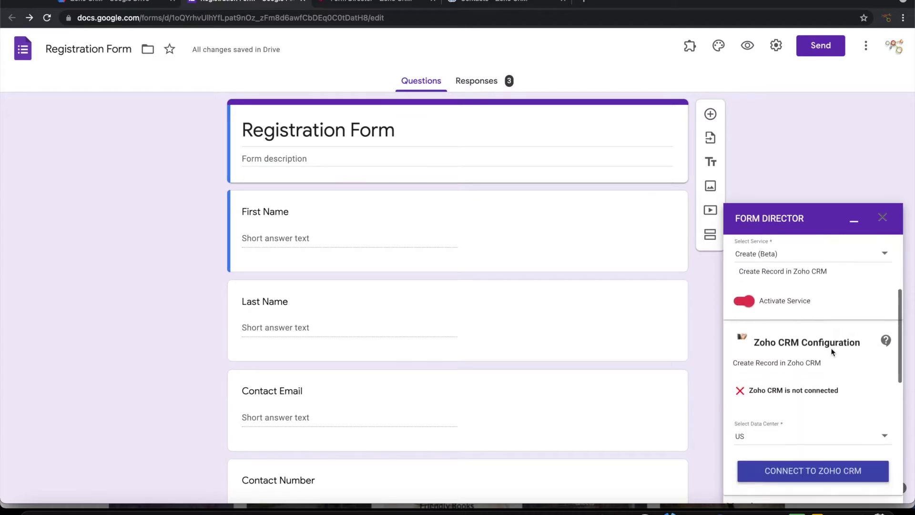
pyautogui.scroll(2, 833, 352)
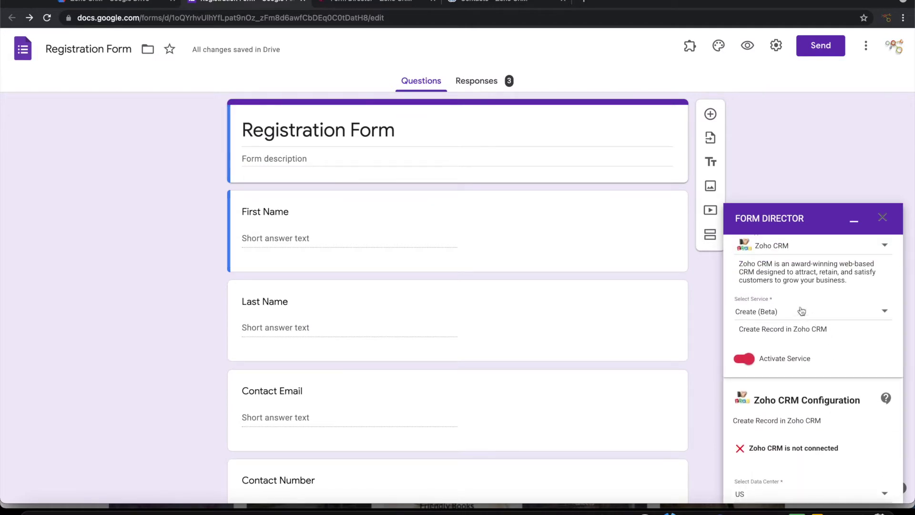
pyautogui.scroll(-3, 816, 367)
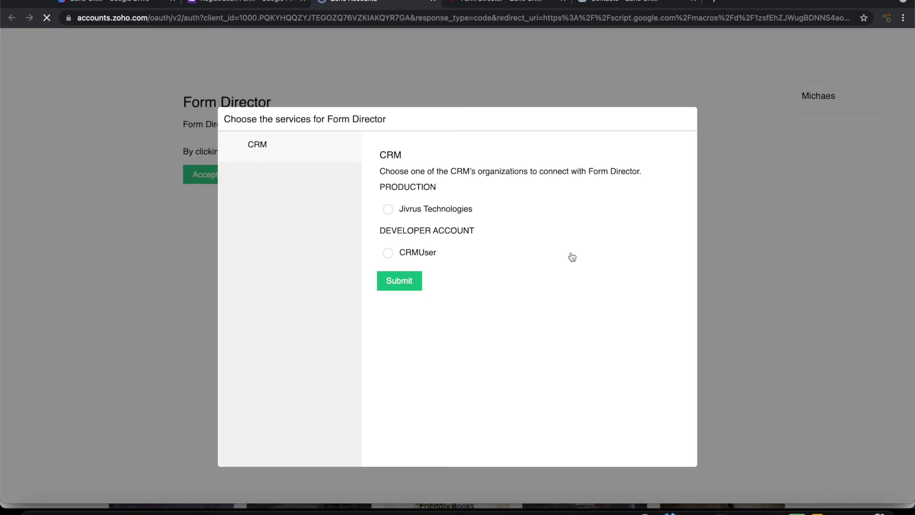
# Authorise Form Director for the Jivrus Technologies organisation and close the success page
pyautogui.click(401, 212)
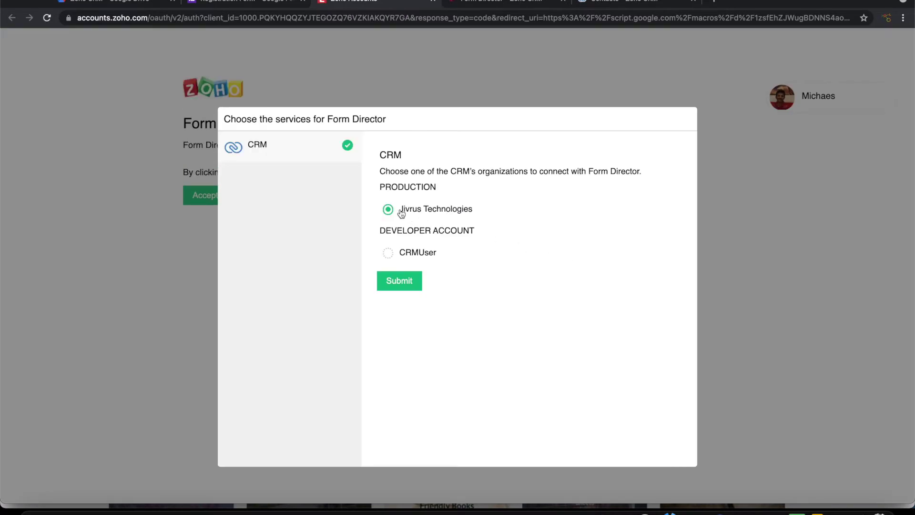
pyautogui.click(400, 284)
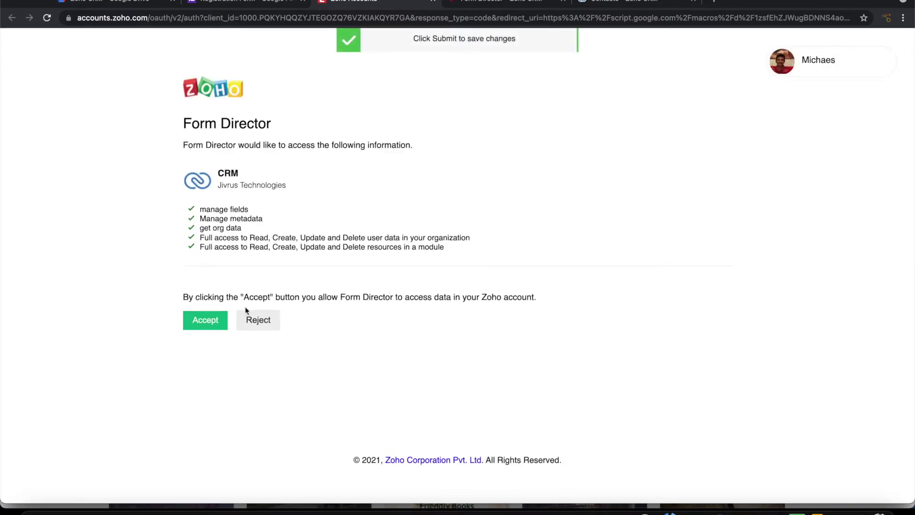
pyautogui.click(211, 325)
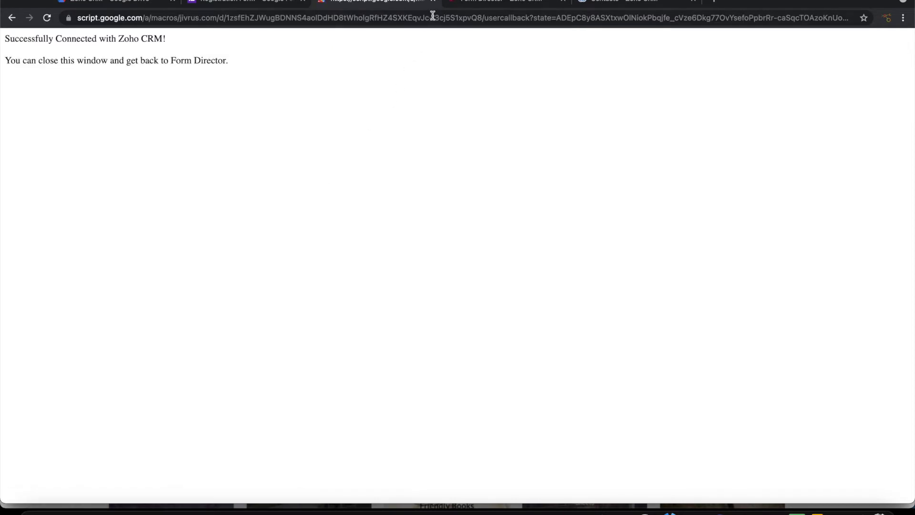
pyautogui.click(434, 2)
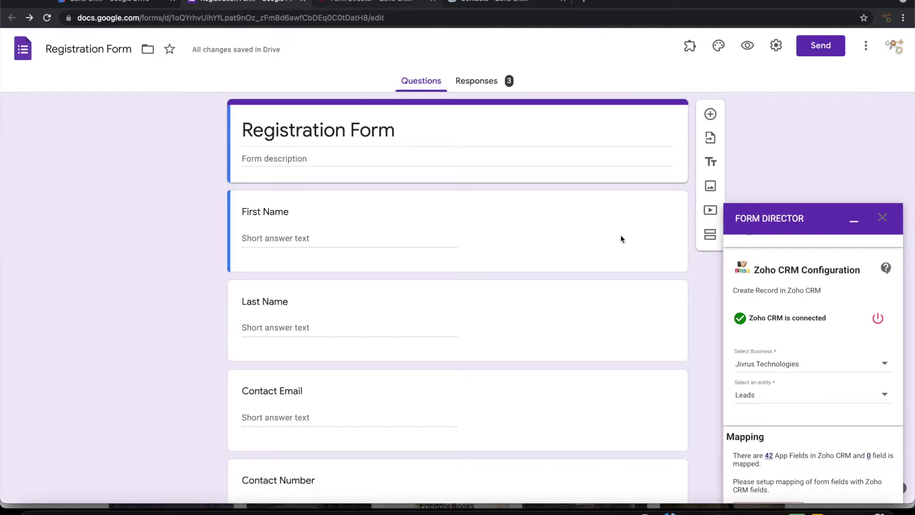
# Set the service's business to Jivrus Technologies and its entity to Leads
pyautogui.scroll(-1, 814, 379)
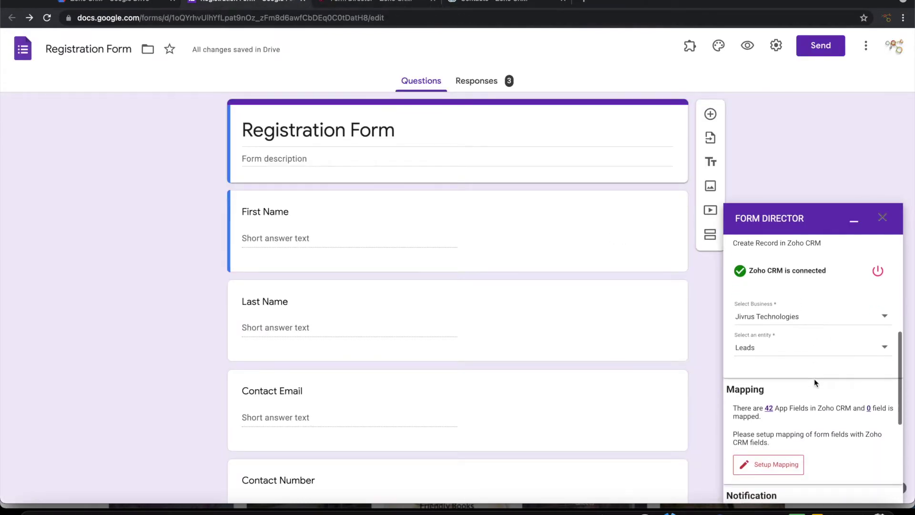
pyautogui.click(778, 318)
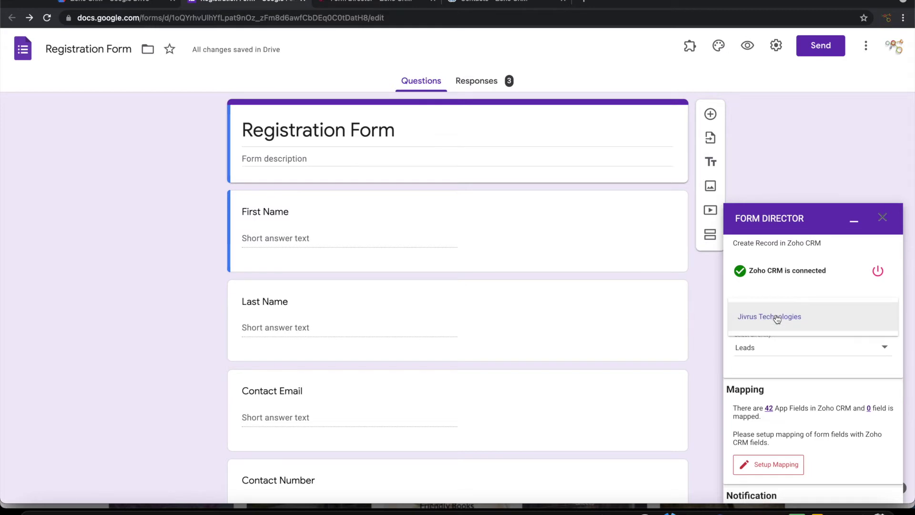
pyautogui.click(777, 318)
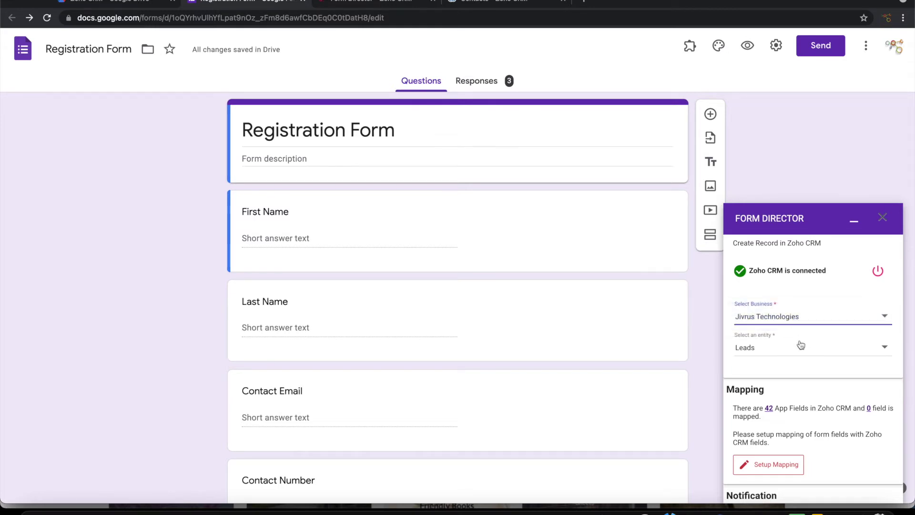
pyautogui.scroll(-1, 801, 344)
pyautogui.click(785, 320)
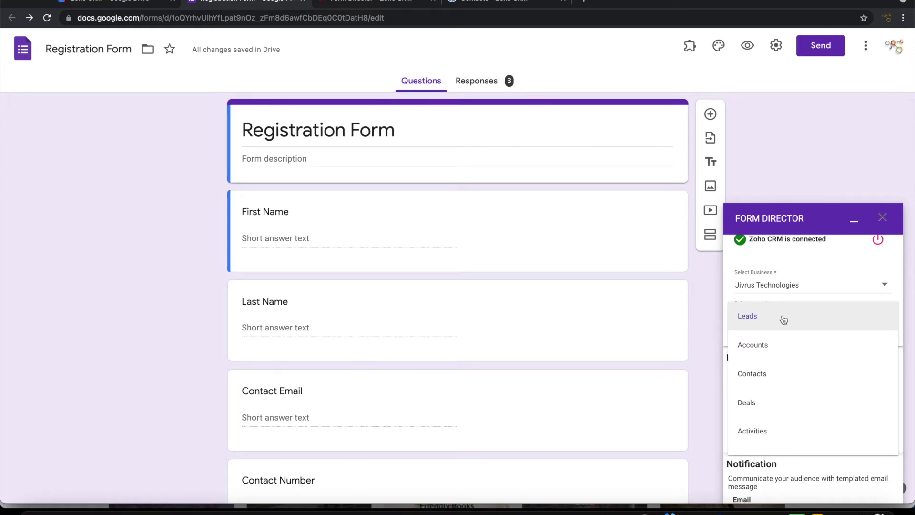
pyautogui.click(784, 320)
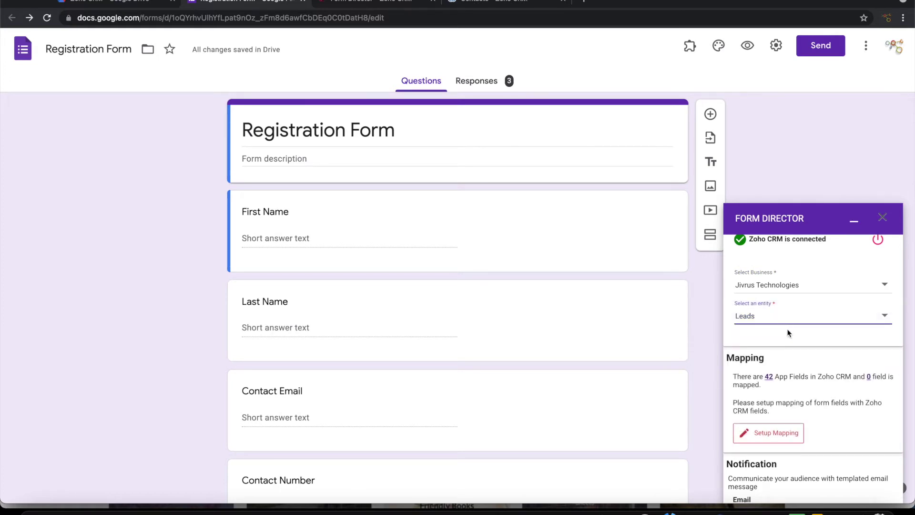
# Rename the service to 'Create Lead'
pyautogui.scroll(-3, 788, 333)
pyautogui.scroll(8, 788, 332)
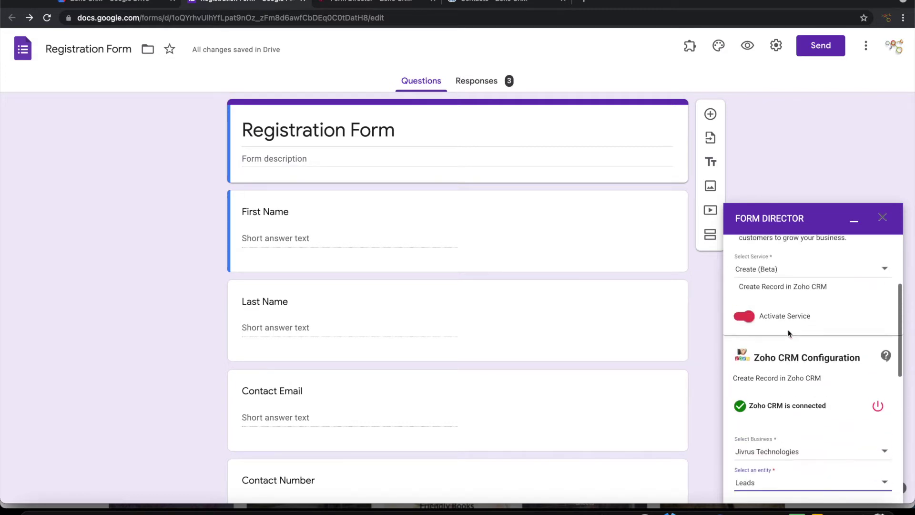
pyautogui.scroll(1, 788, 333)
pyautogui.moveTo(768, 306); pyautogui.dragTo(710, 295)
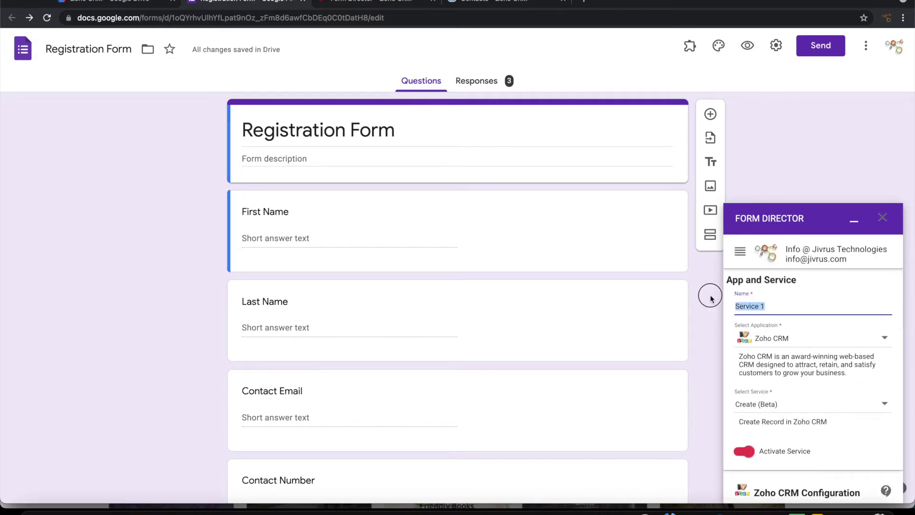
pyautogui.write('Create Lead')
pyautogui.scroll(-4, 753, 350)
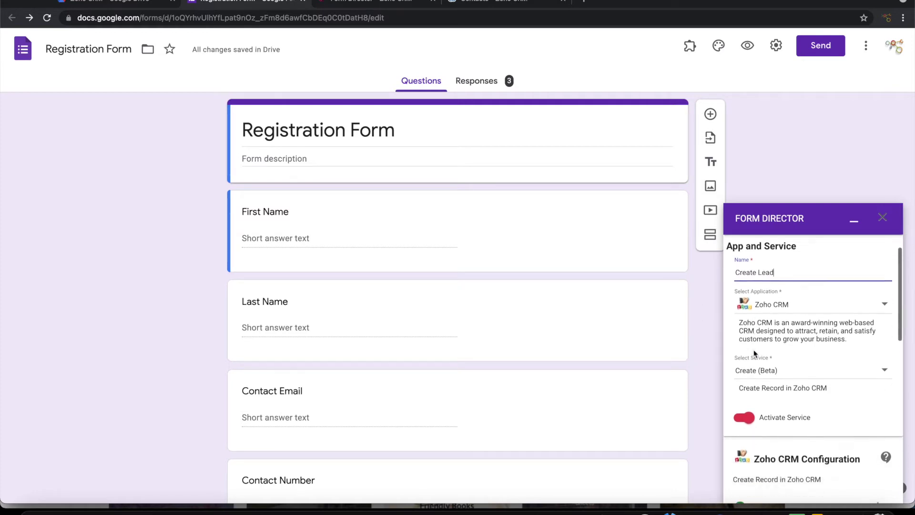
pyautogui.scroll(-2, 753, 349)
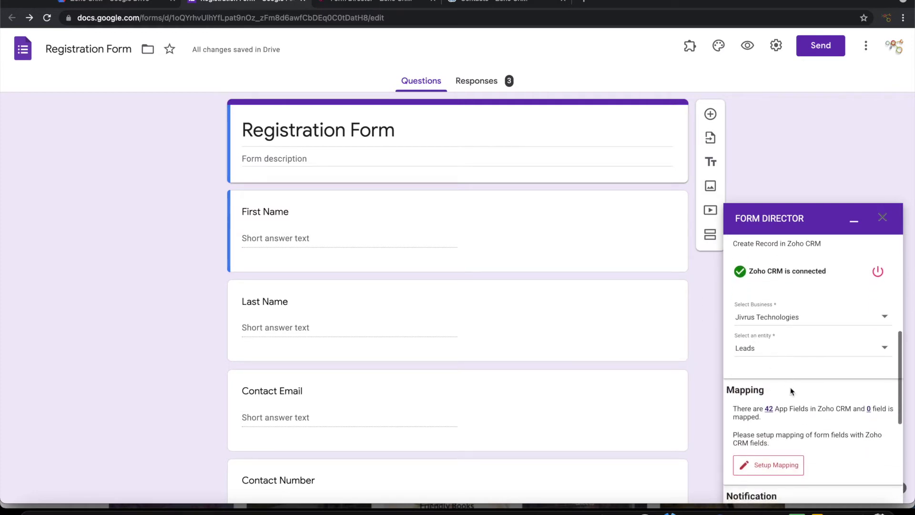
pyautogui.scroll(-2, 790, 387)
pyautogui.scroll(-1, 789, 382)
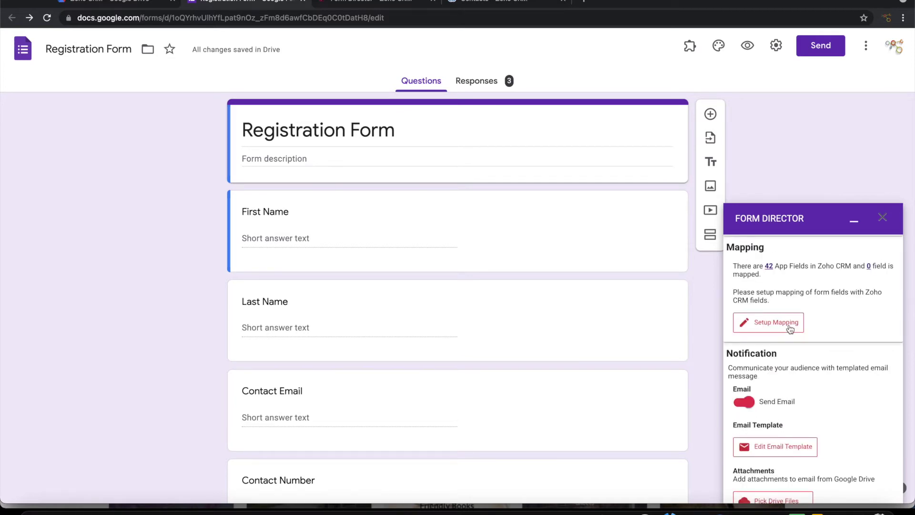
# Accept automatic Last Name and First Name mapping, and map Email to Contact Email
pyautogui.click(790, 329)
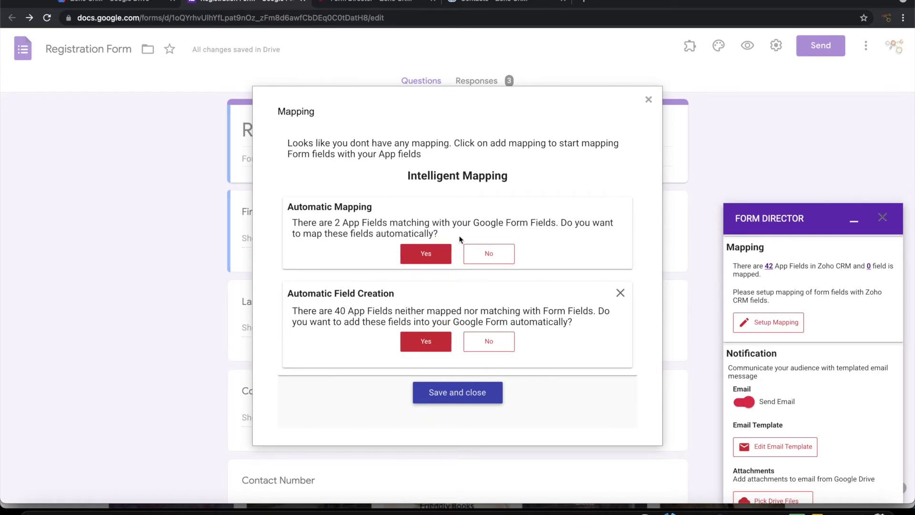
pyautogui.click(426, 255)
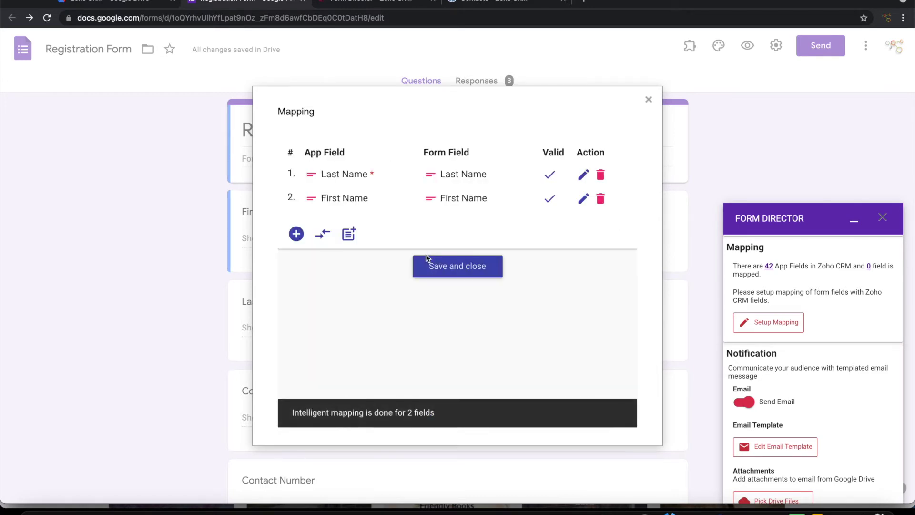
pyautogui.click(296, 235)
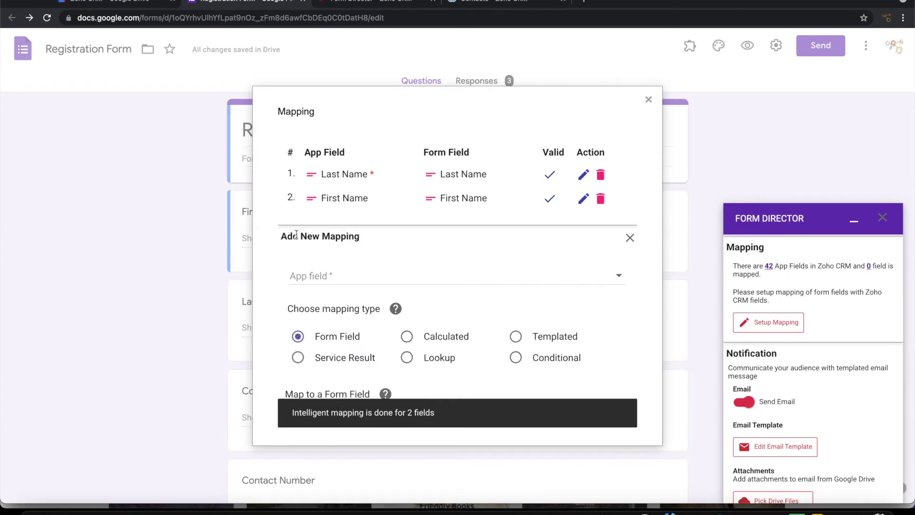
pyautogui.click(338, 275)
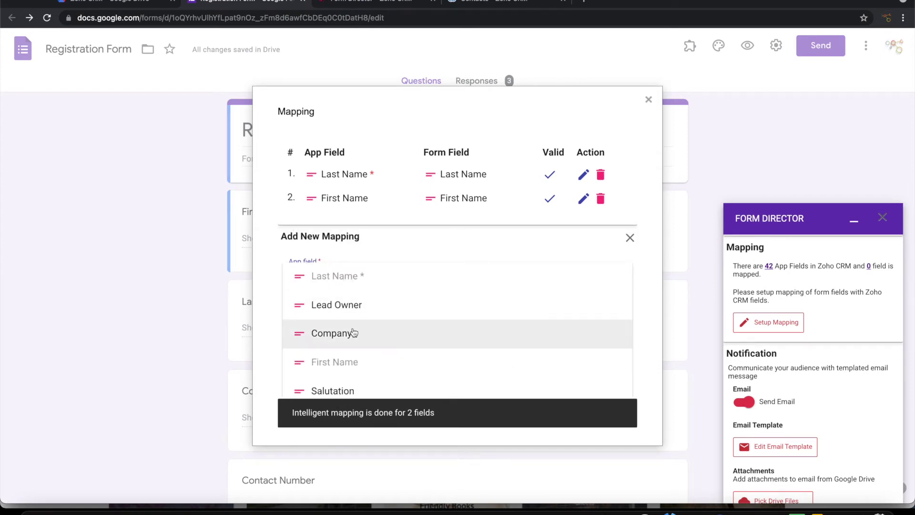
pyautogui.scroll(-2, 352, 331)
pyautogui.scroll(-2, 352, 331)
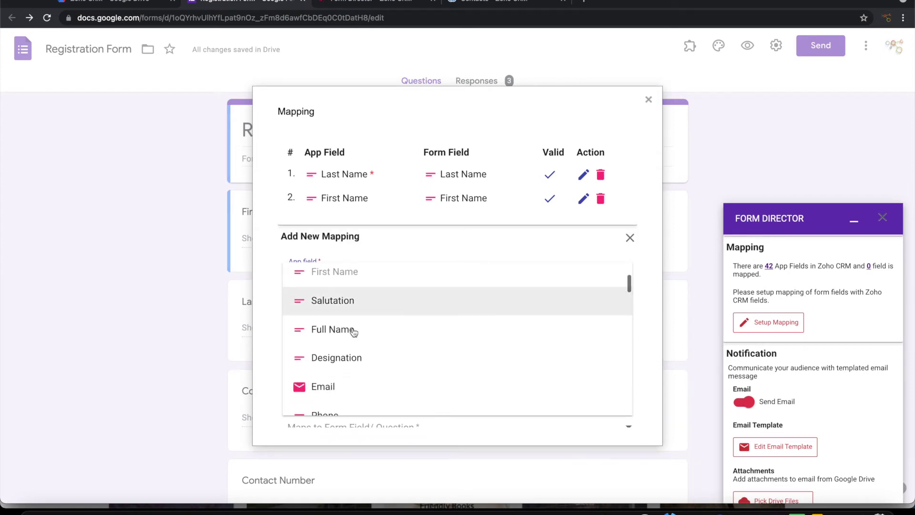
pyautogui.click(327, 383)
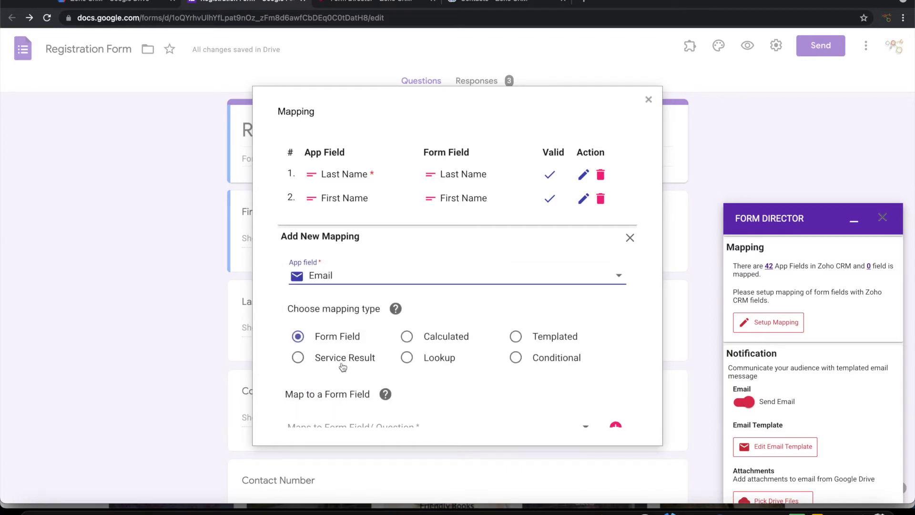
pyautogui.scroll(-3, 351, 363)
pyautogui.click(377, 358)
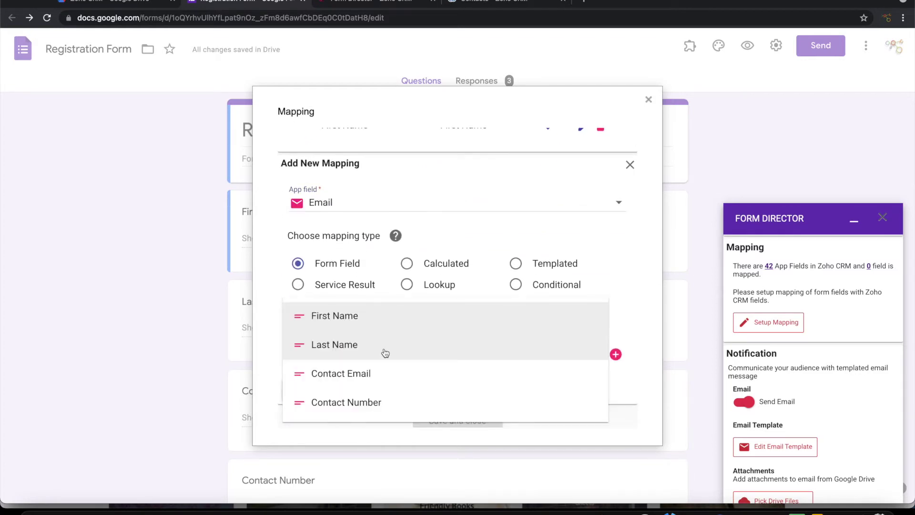
pyautogui.click(374, 373)
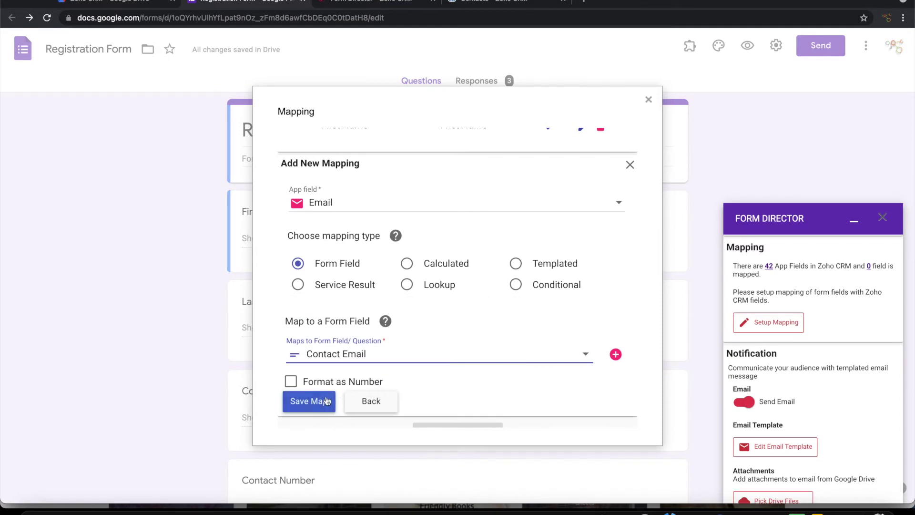
pyautogui.click(330, 398)
# Map Phone to the Contact Number question and save the field mapping
pyautogui.click(296, 257)
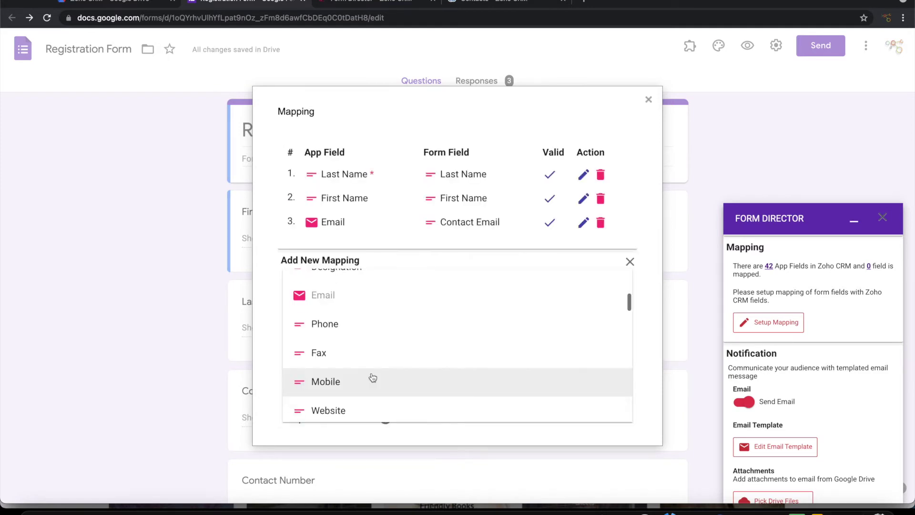
pyautogui.scroll(2, 348, 357)
pyautogui.click(335, 339)
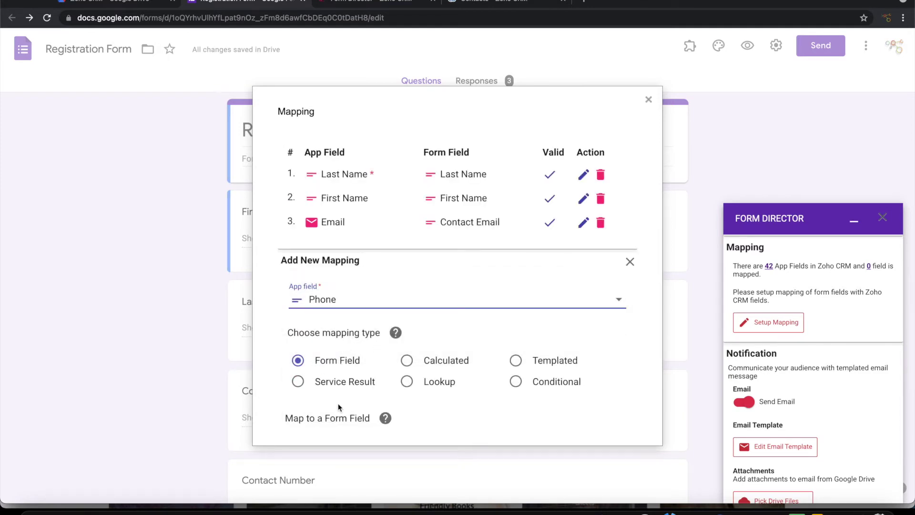
pyautogui.scroll(-3, 339, 407)
pyautogui.click(335, 342)
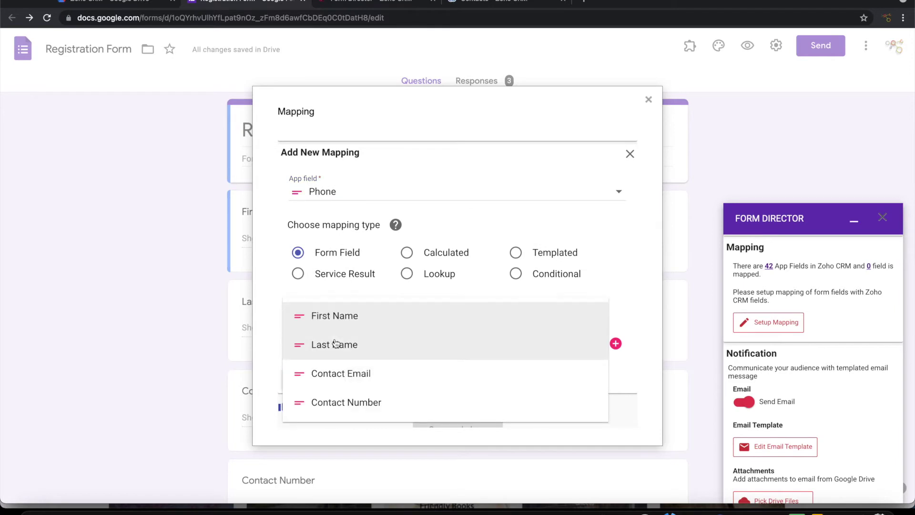
pyautogui.click(342, 402)
pyautogui.click(319, 389)
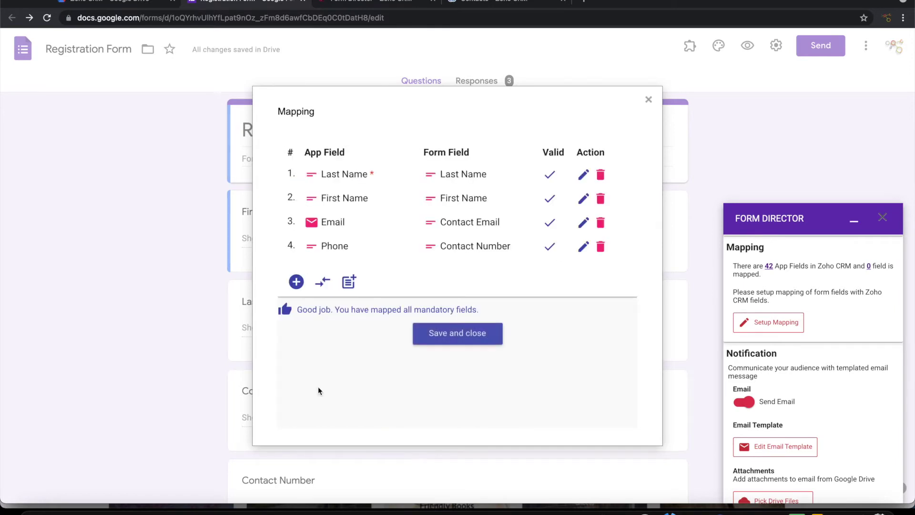
pyautogui.click(453, 334)
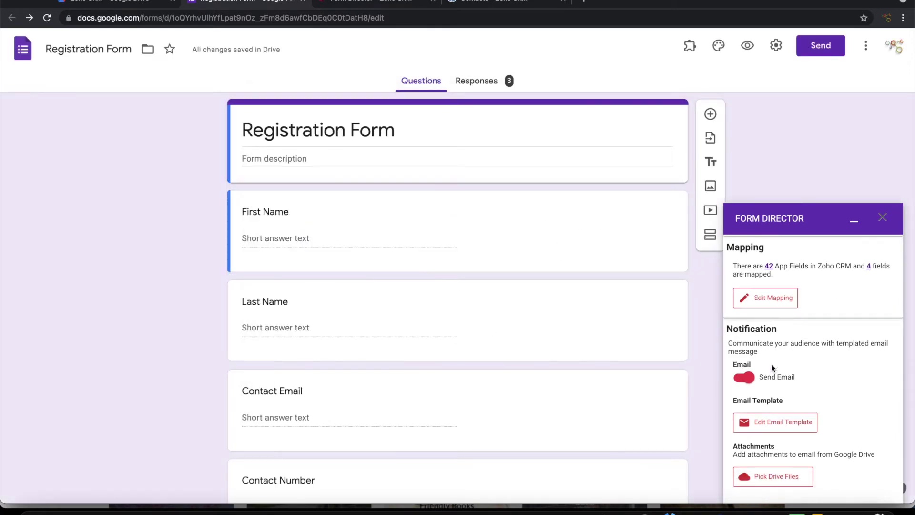
# Turn off Send Email and save the Create Lead service
pyautogui.click(740, 372)
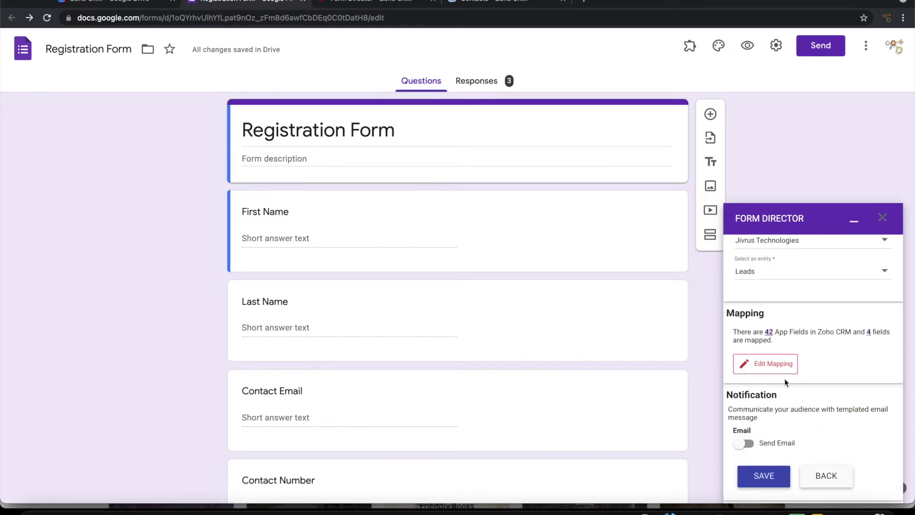
pyautogui.click(765, 476)
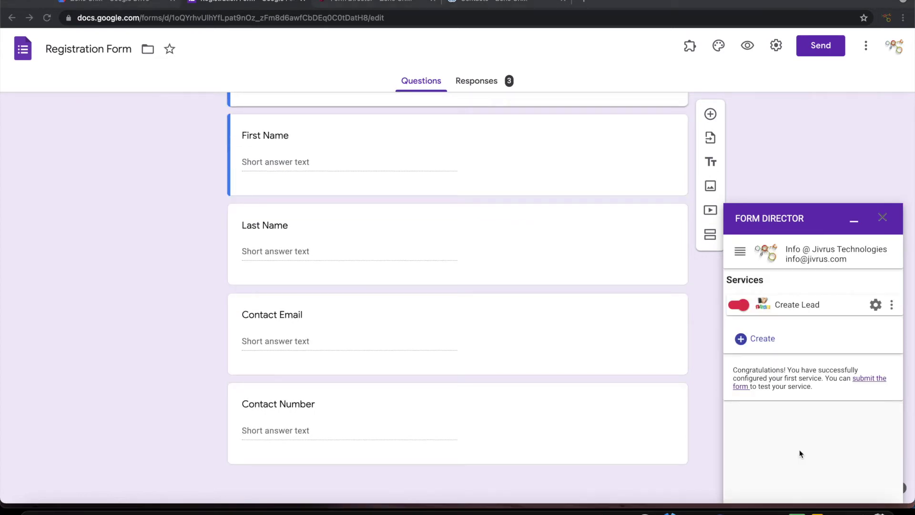
# Add a second Zoho CRM service, renamed from Service 2 to 'Create Cont', and connect it
pyautogui.click(763, 339)
pyautogui.write('Zoh')
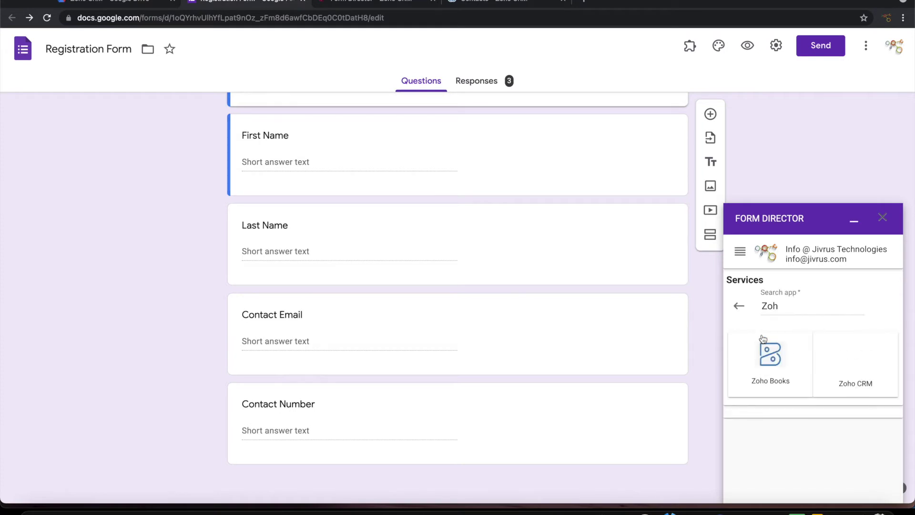
pyautogui.click(846, 375)
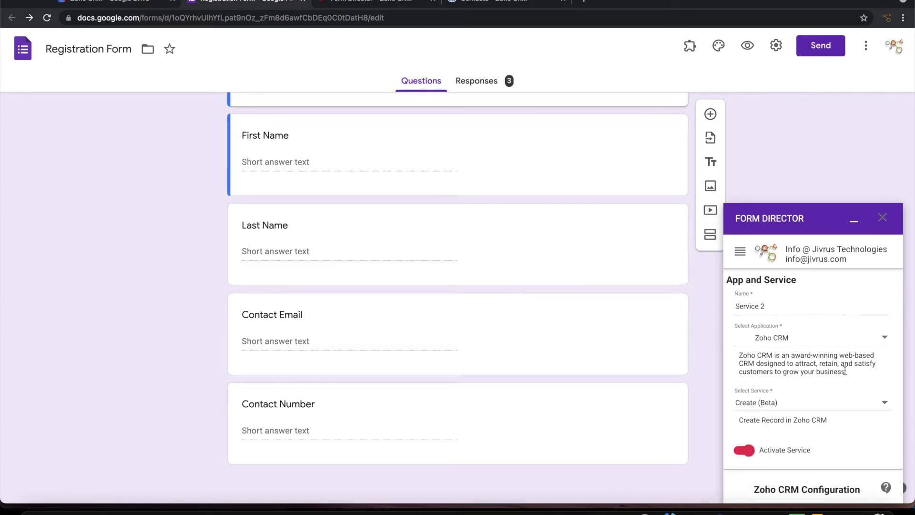
pyautogui.moveTo(778, 306); pyautogui.dragTo(685, 295)
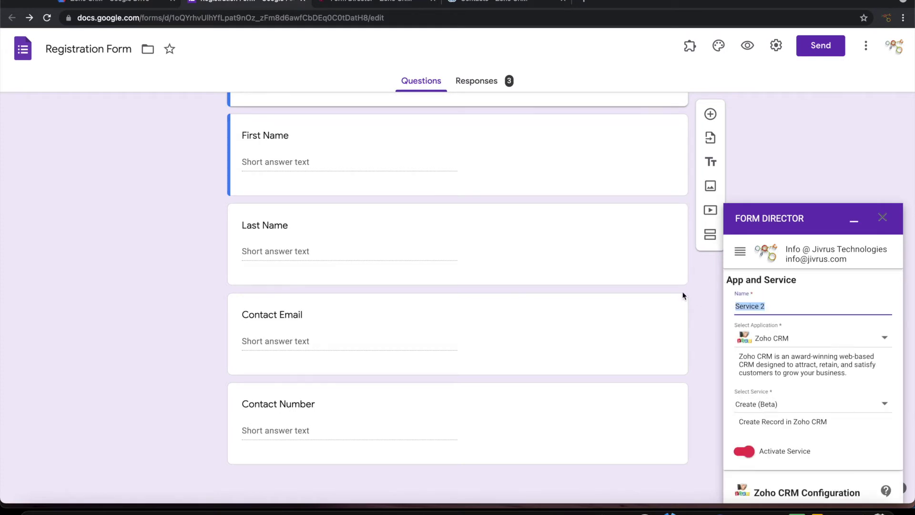
pyautogui.write('Create Contact')
pyautogui.scroll(-3, 801, 351)
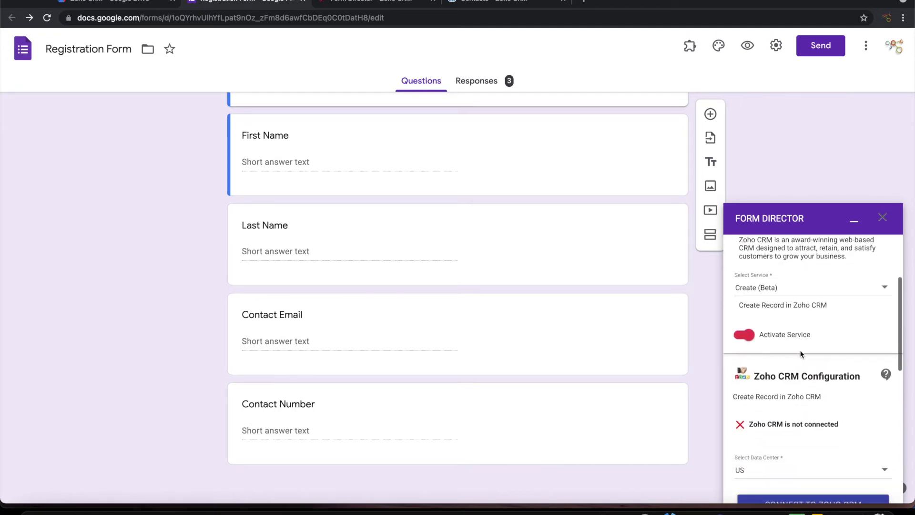
pyautogui.scroll(-2, 815, 371)
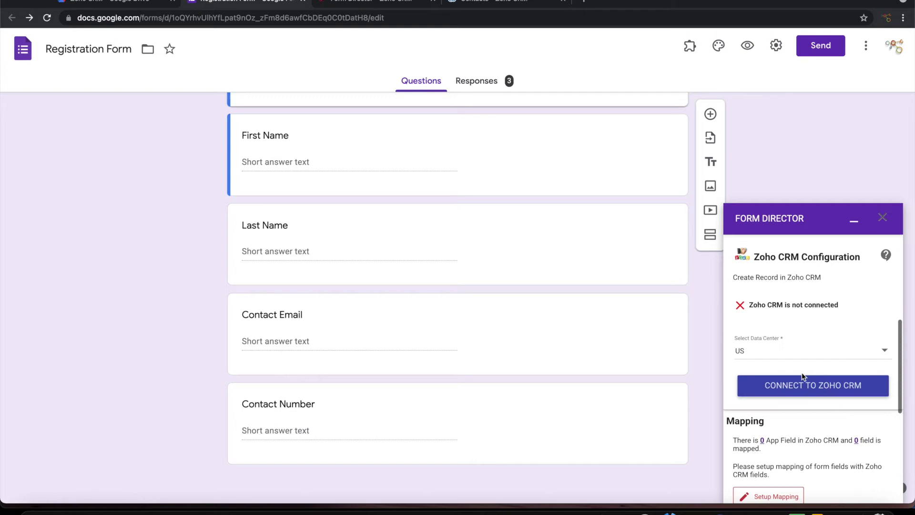
pyautogui.click(778, 387)
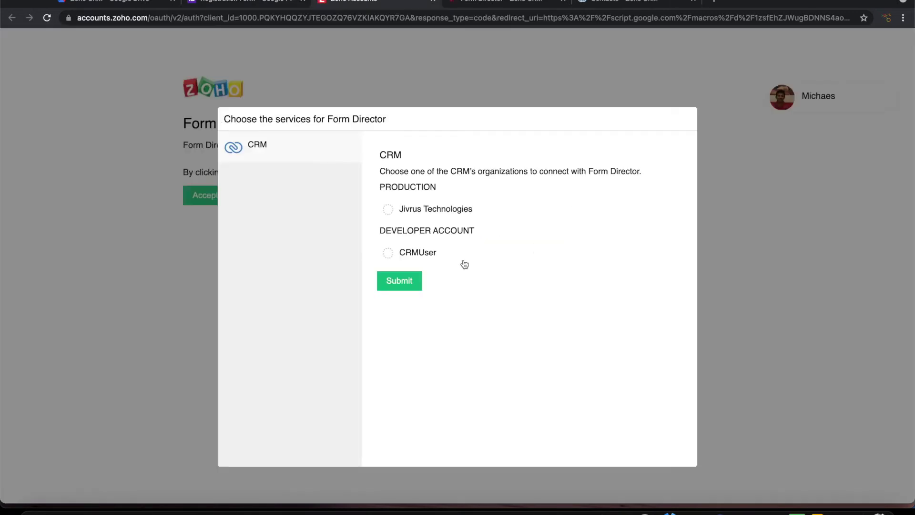
# Authorise the second service for the Jivrus Technologies organisation and close the confirmation page
pyautogui.click(400, 211)
pyautogui.click(401, 285)
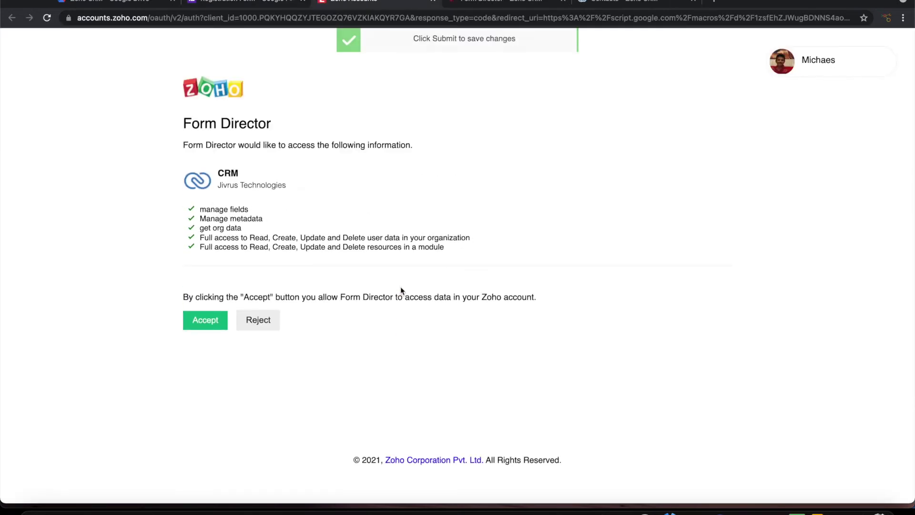
pyautogui.click(204, 322)
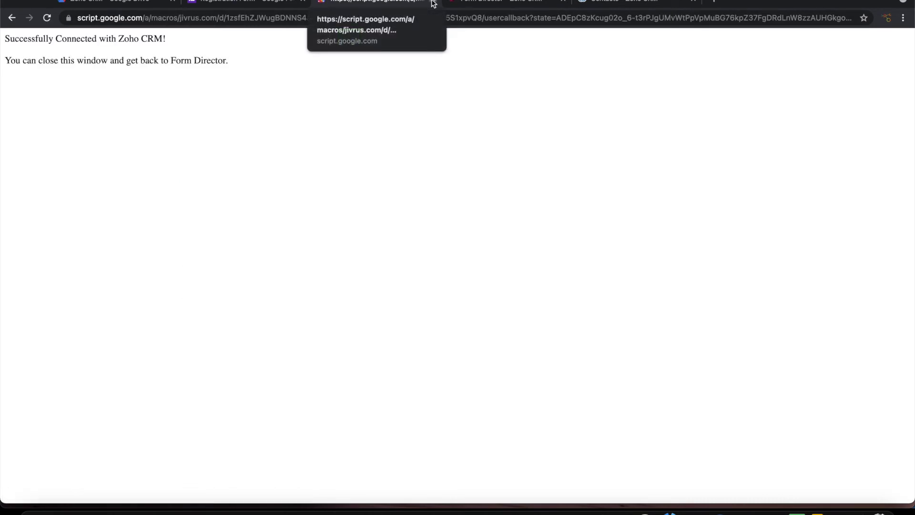
pyautogui.click(432, 1)
# Set the second service's entity to Contacts and open its field mapping
pyautogui.click(810, 387)
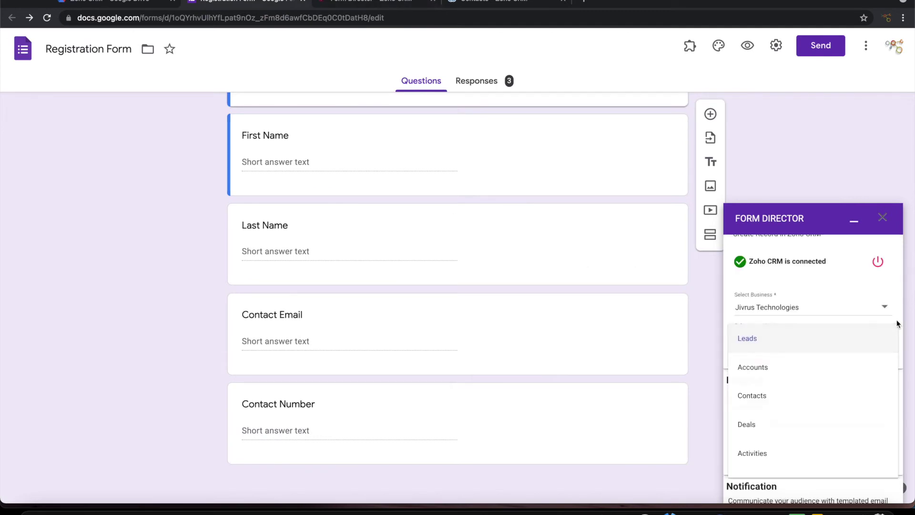
pyautogui.click(897, 321)
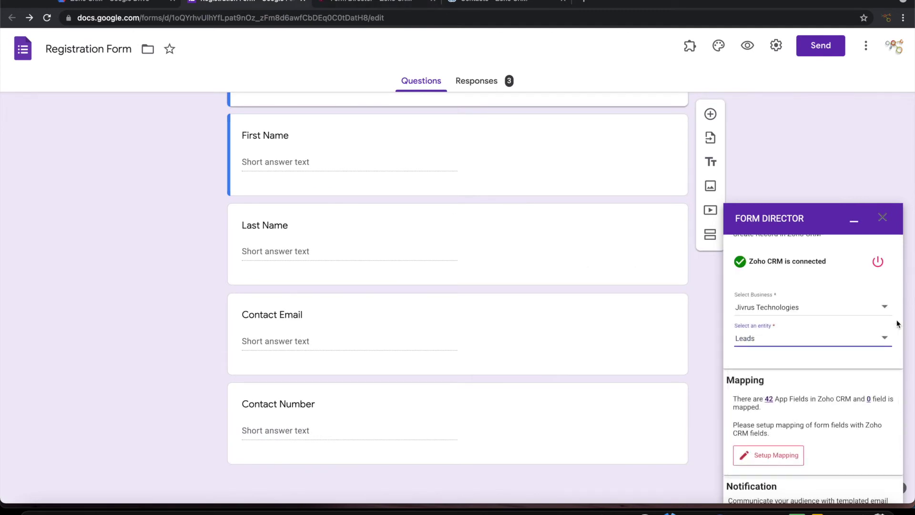
pyautogui.click(831, 346)
pyautogui.click(769, 400)
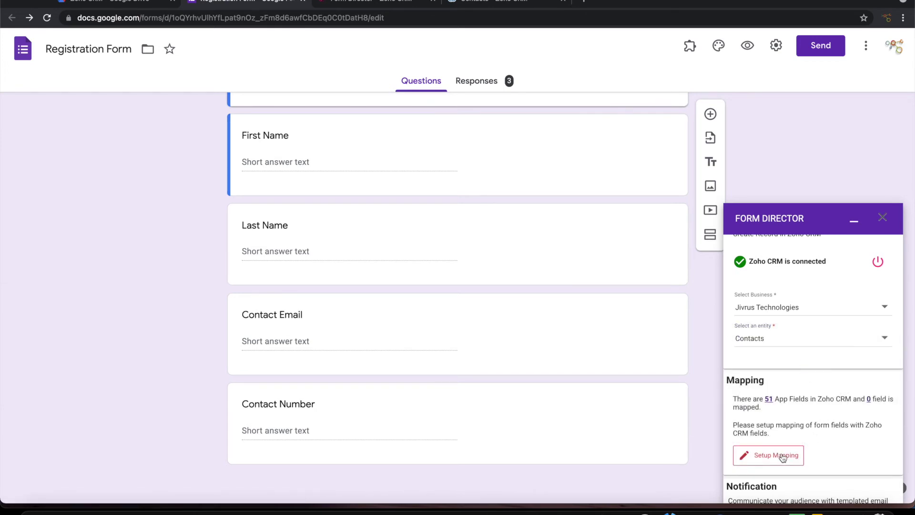
pyautogui.click(782, 457)
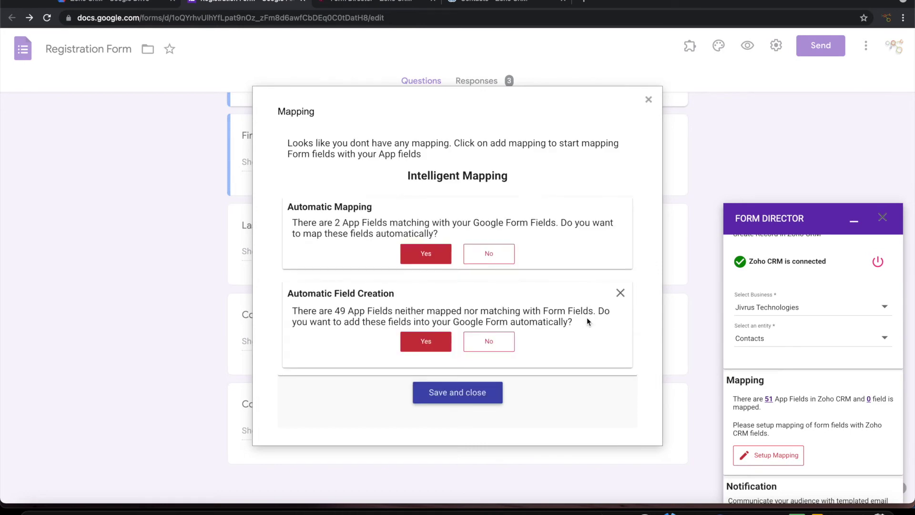
# Accept automatic mapping of the 2 matching fields and map CRM Email to Contact Email
pyautogui.click(425, 254)
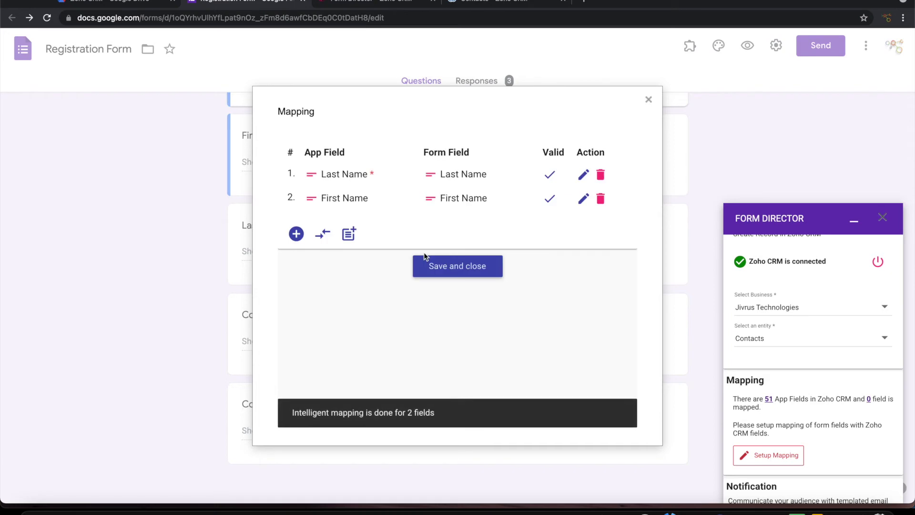
pyautogui.click(296, 233)
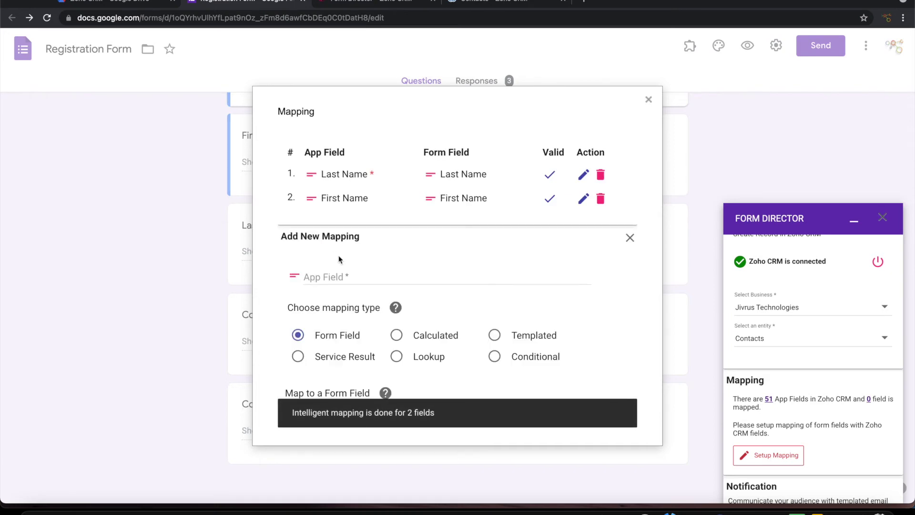
pyautogui.click(350, 276)
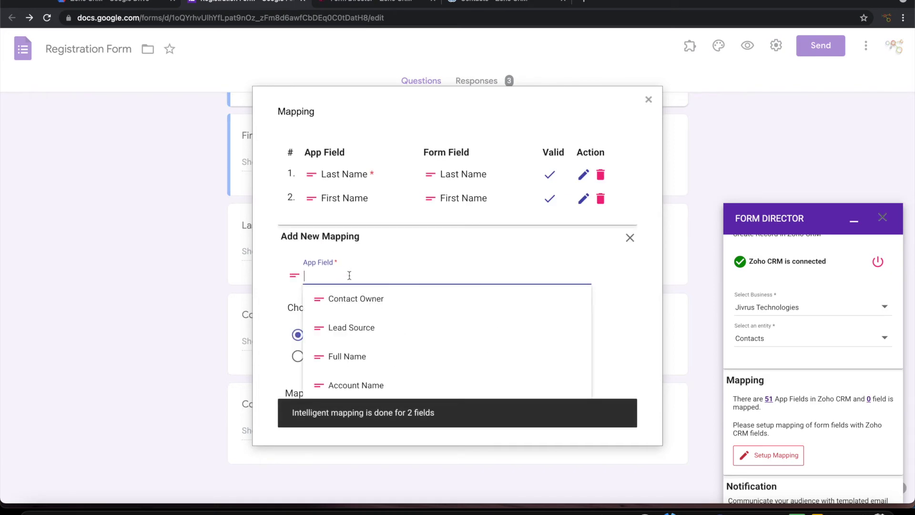
pyautogui.write('Ema')
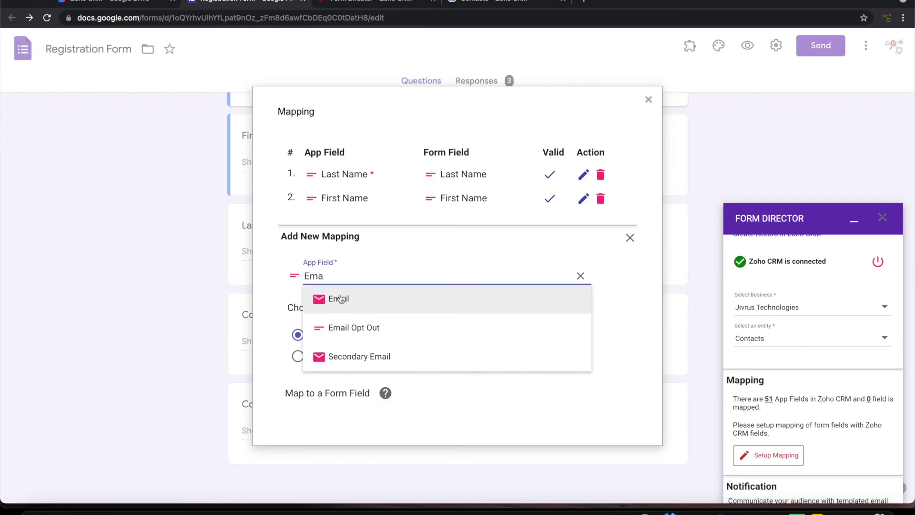
pyautogui.click(340, 298)
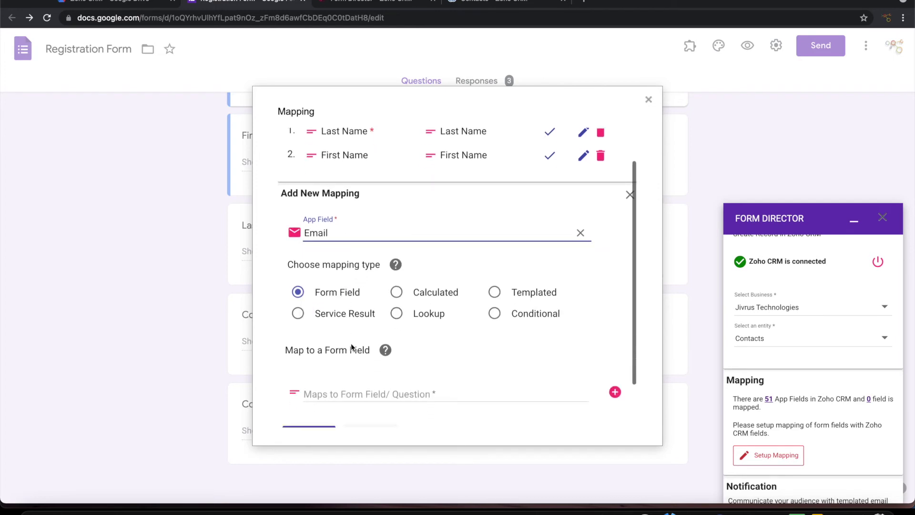
pyautogui.scroll(-1, 343, 371)
pyautogui.click(345, 341)
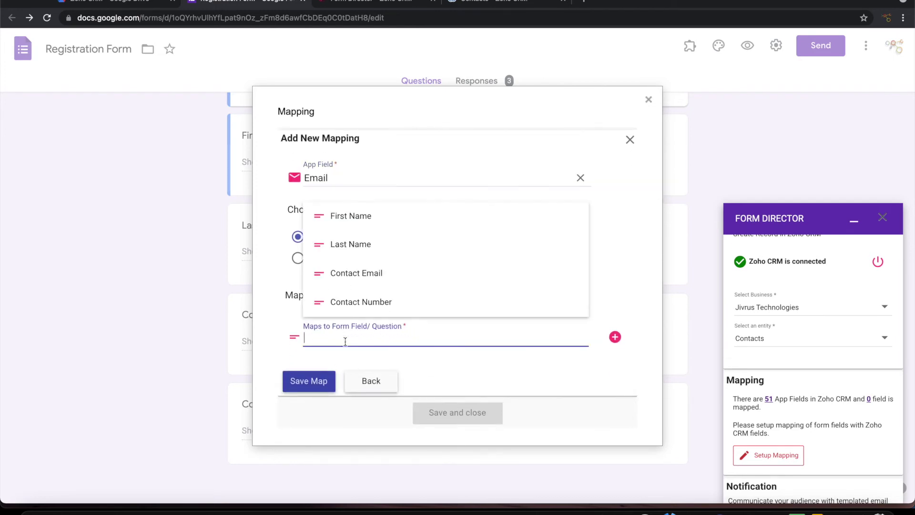
pyautogui.write('E')
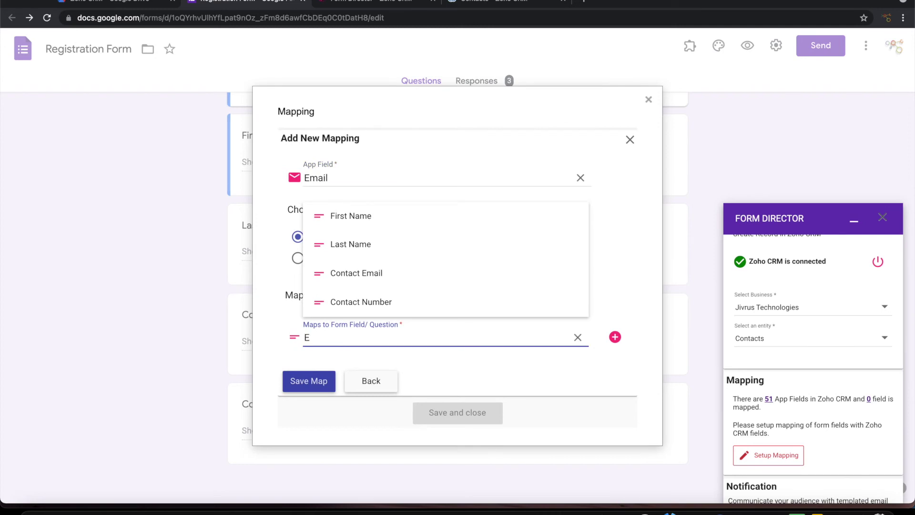
pyautogui.click(360, 275)
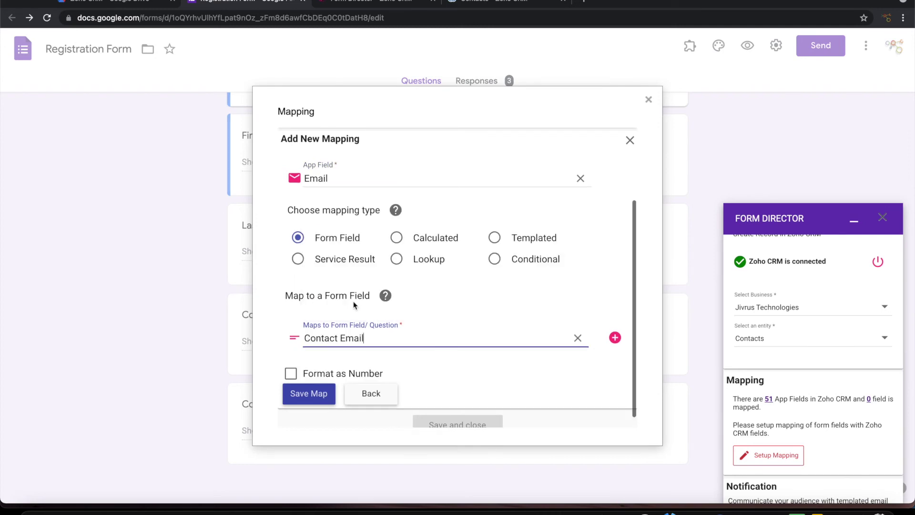
pyautogui.click(308, 394)
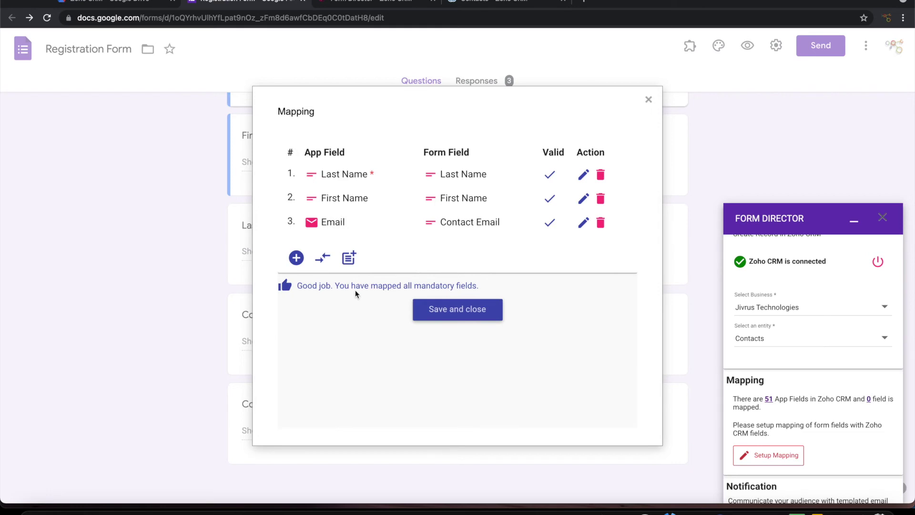
# Map CRM Phone to the Contact Number question and save all four mappings
pyautogui.click(296, 258)
pyautogui.click(335, 302)
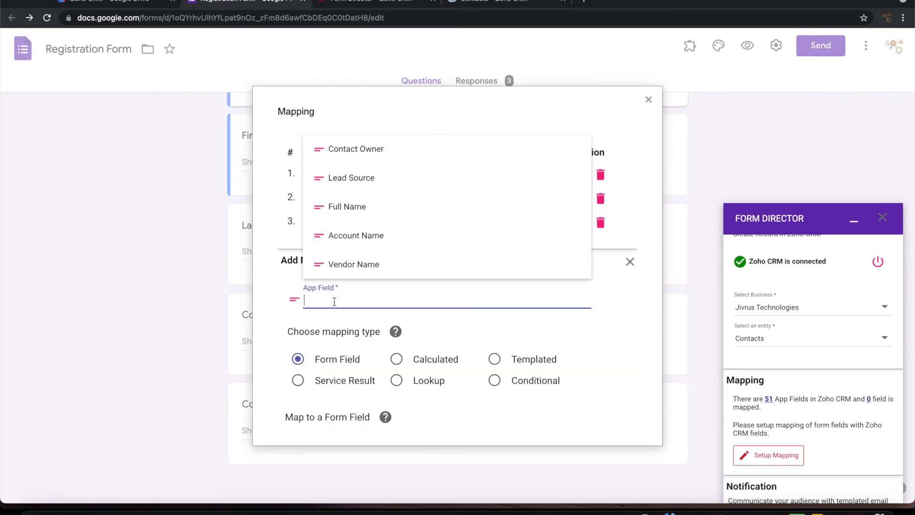
pyautogui.write('P')
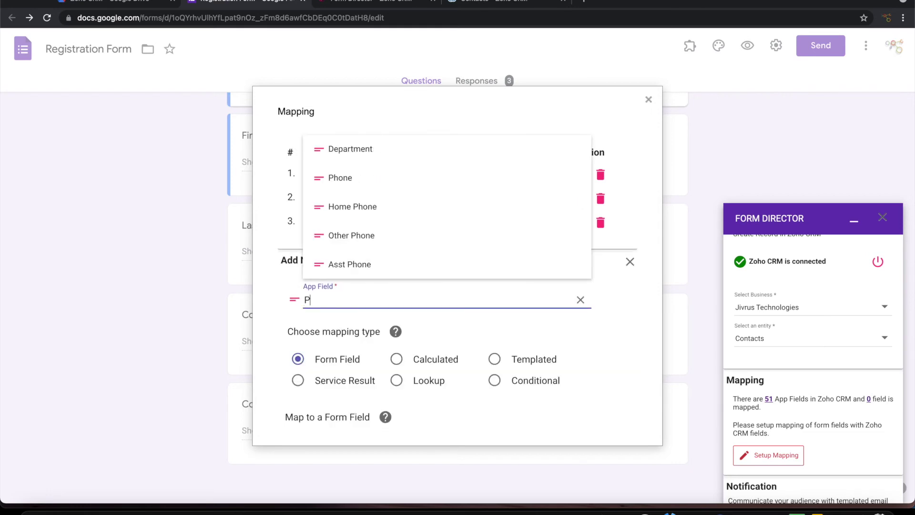
pyautogui.write('h')
pyautogui.click(342, 178)
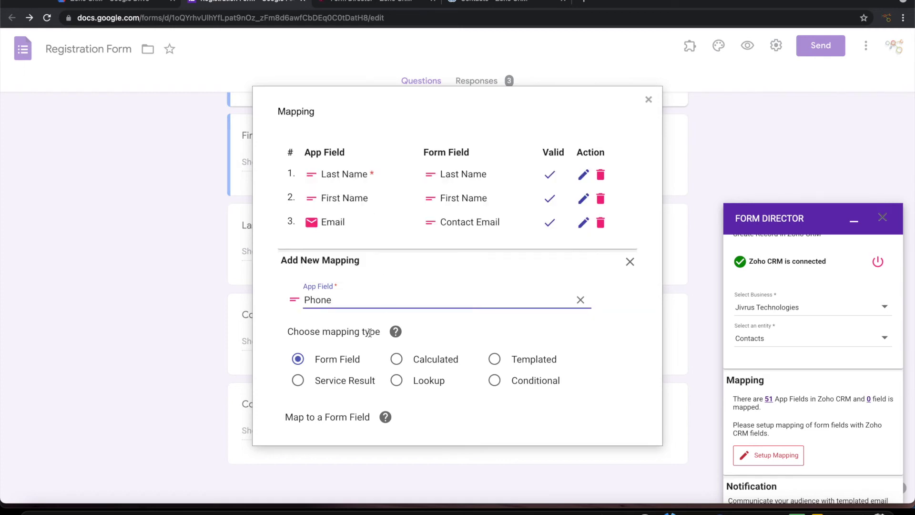
pyautogui.scroll(-3, 370, 333)
pyautogui.click(341, 328)
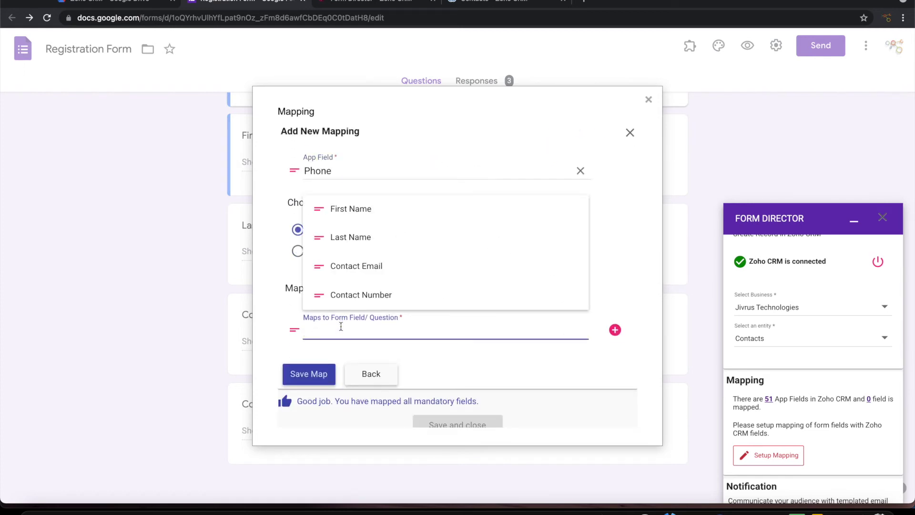
pyautogui.click(359, 298)
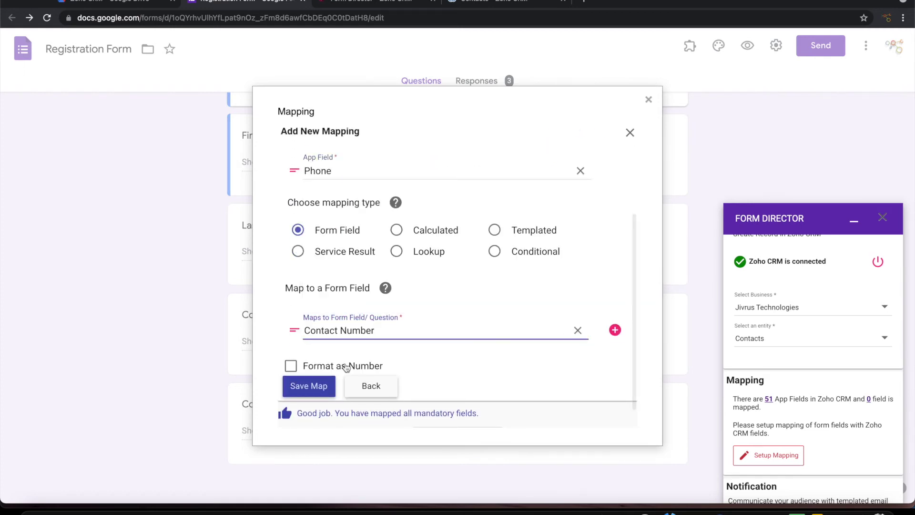
pyautogui.click(312, 389)
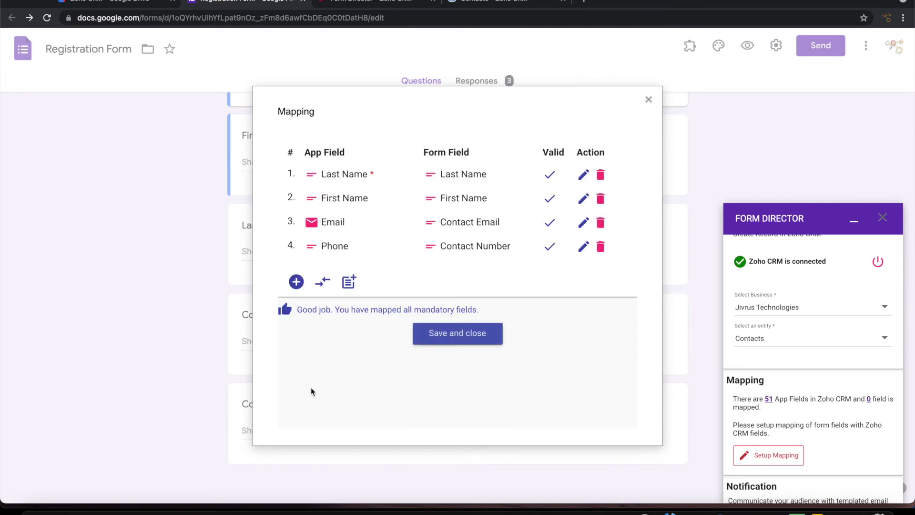
pyautogui.click(441, 335)
# Turn off Send Email, save the Create Contact service, and show Zoho CRM's Contacts list
pyautogui.scroll(-4, 795, 378)
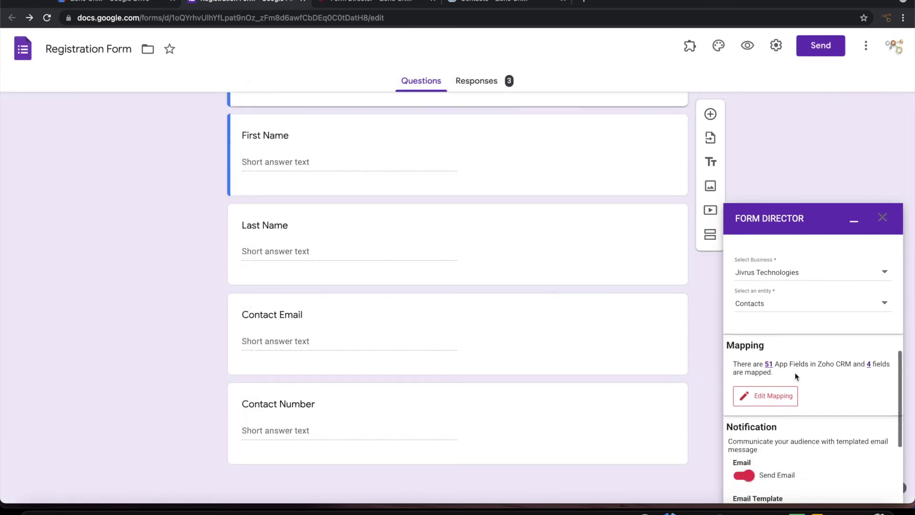
pyautogui.scroll(-1, 816, 370)
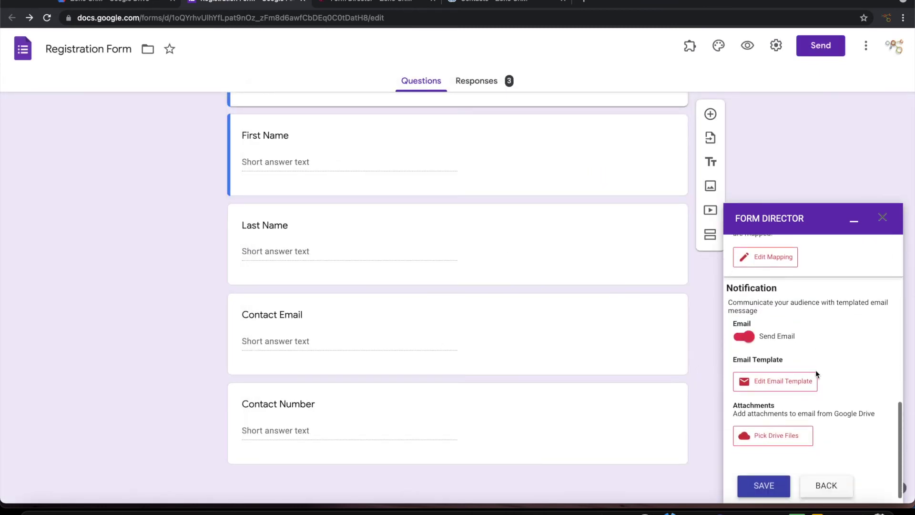
pyautogui.click(740, 338)
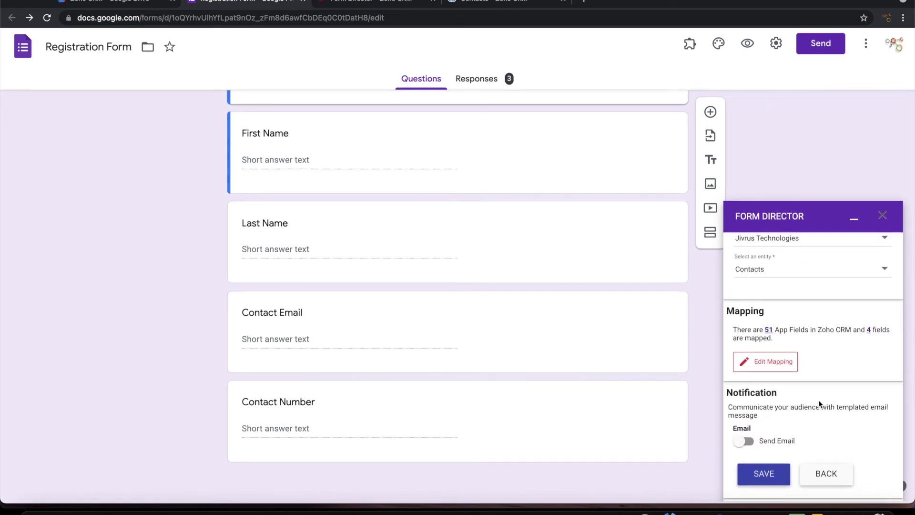
pyautogui.click(770, 476)
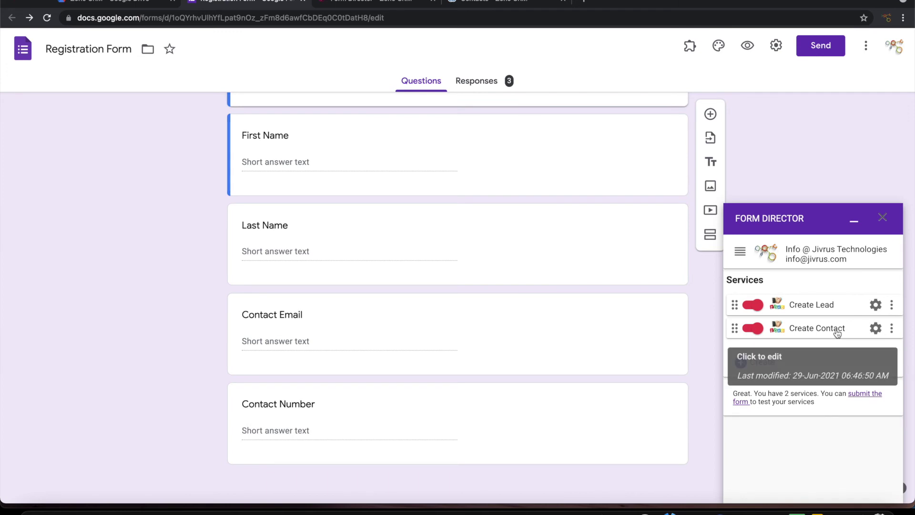
pyautogui.scroll(2, 570, 210)
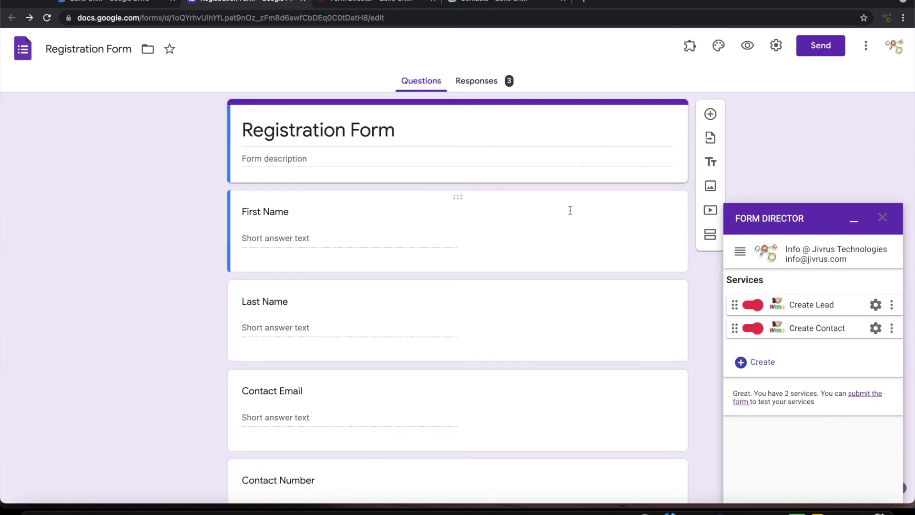
pyautogui.click(486, 2)
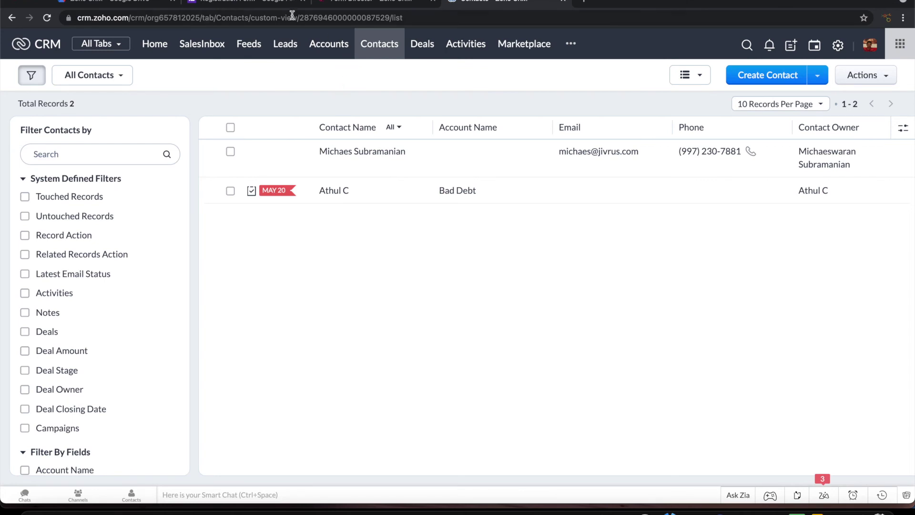
# In the form preview, submit a test entry with first name, last name, e-mail and contact number
pyautogui.click(280, 3)
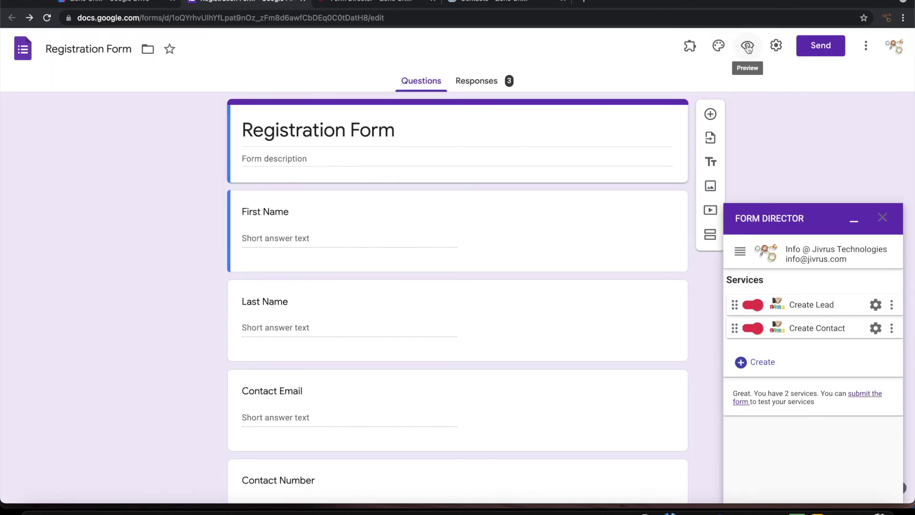
pyautogui.click(748, 46)
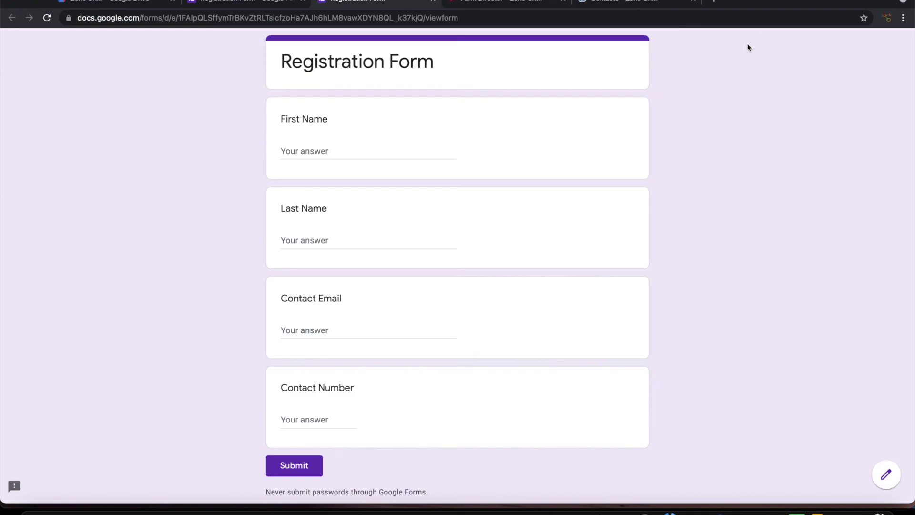
pyautogui.click(364, 153)
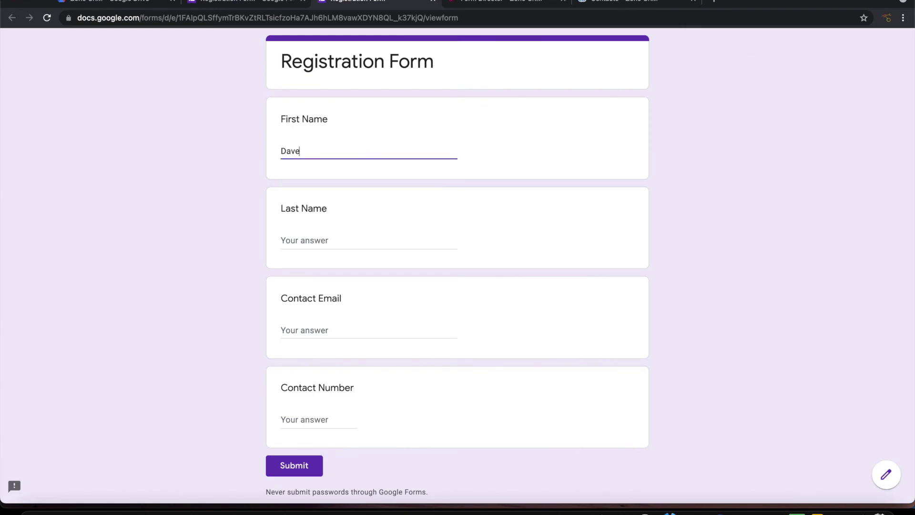
pyautogui.press('Tab')
pyautogui.press('Tab')
pyautogui.write('david')
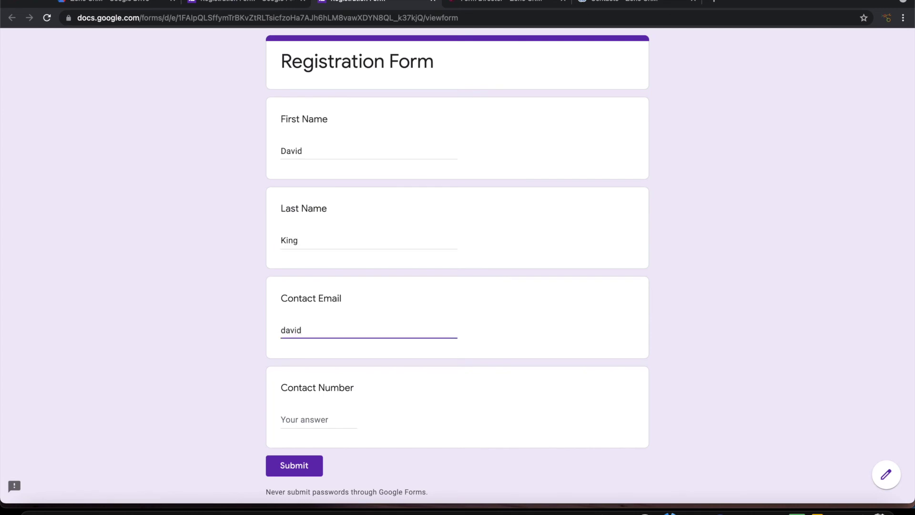
pyautogui.write('@examplle..com')
pyautogui.press('Tab')
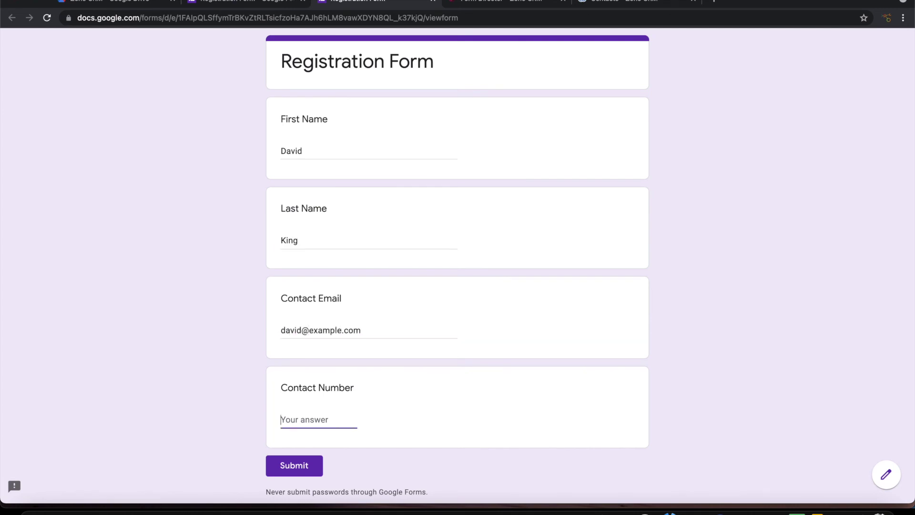
pyautogui.scroll(-3, 563, 127)
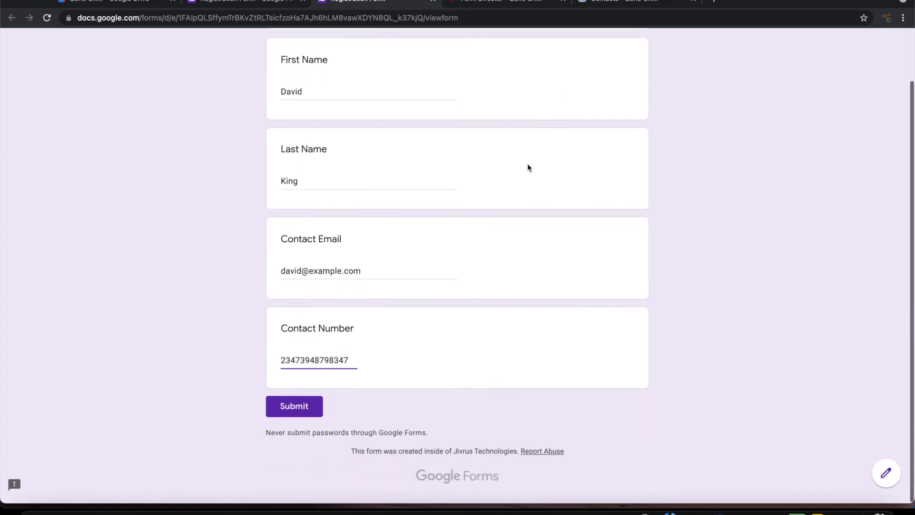
pyautogui.click(305, 410)
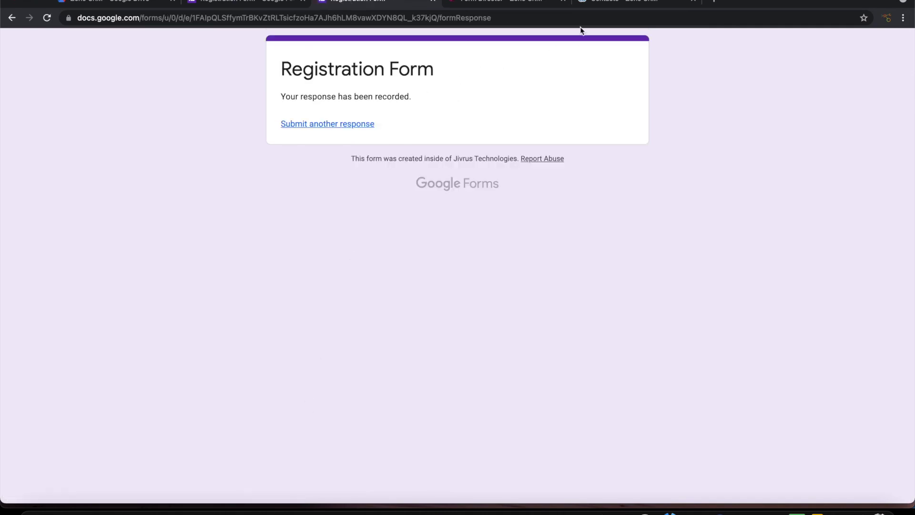
pyautogui.click(599, 6)
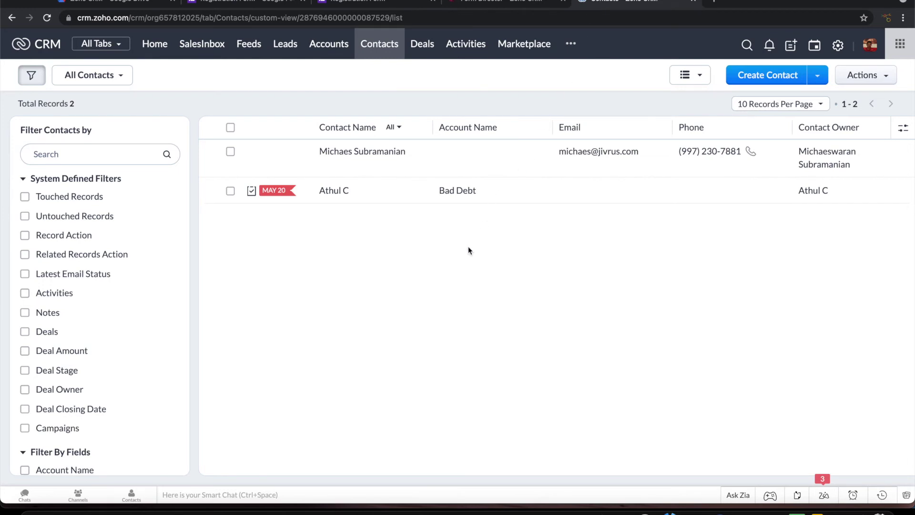
# Confirm the new lead (136 leads) and contact (3 contacts) in Zoho CRM, then return to the form
pyautogui.click(284, 53)
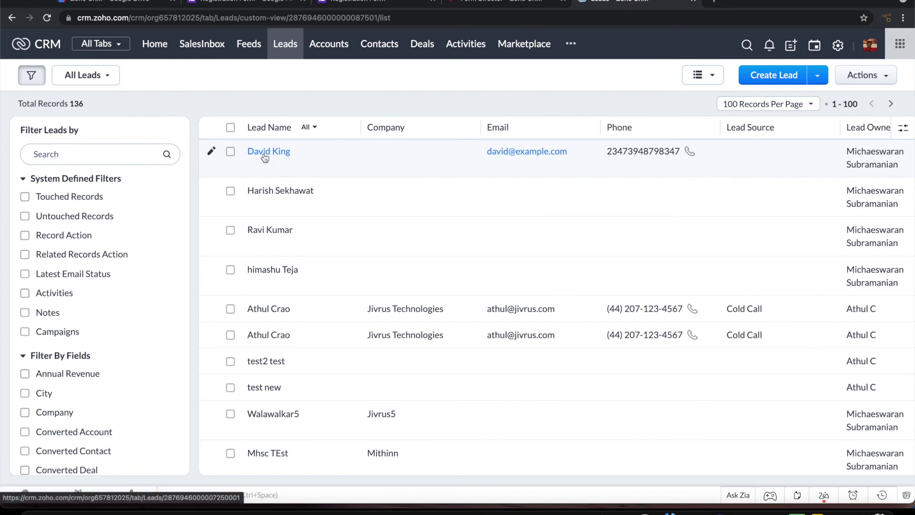
pyautogui.click(370, 47)
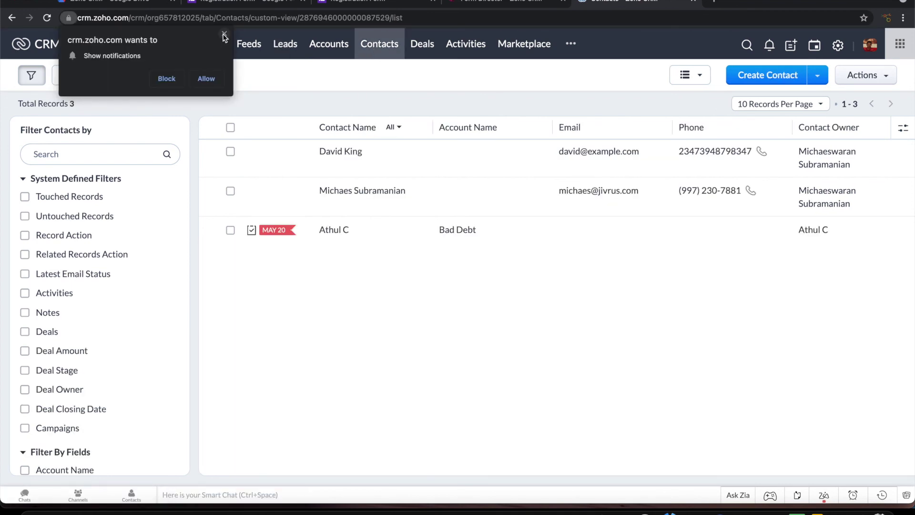
pyautogui.click(224, 34)
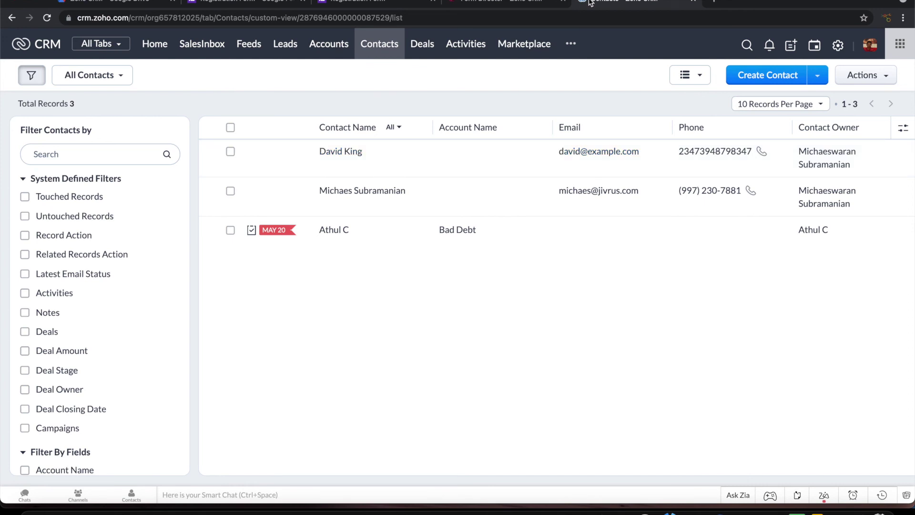
pyautogui.click(238, 4)
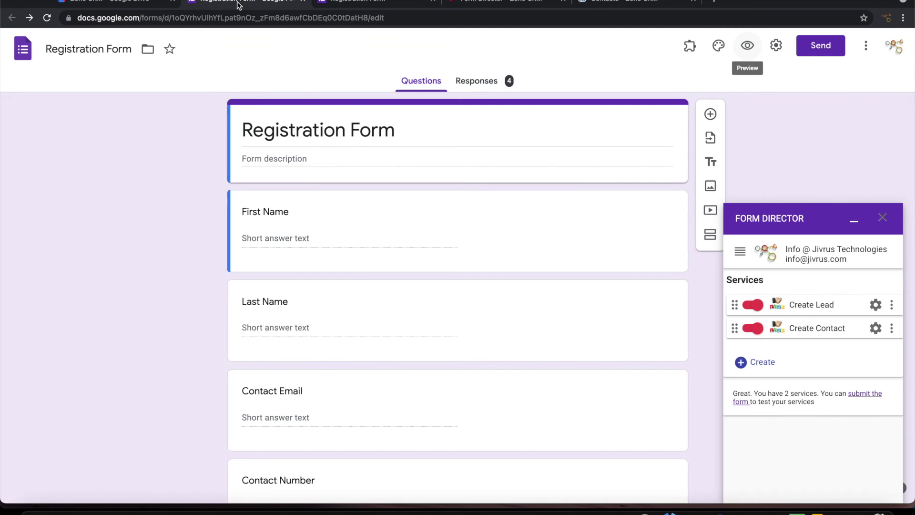